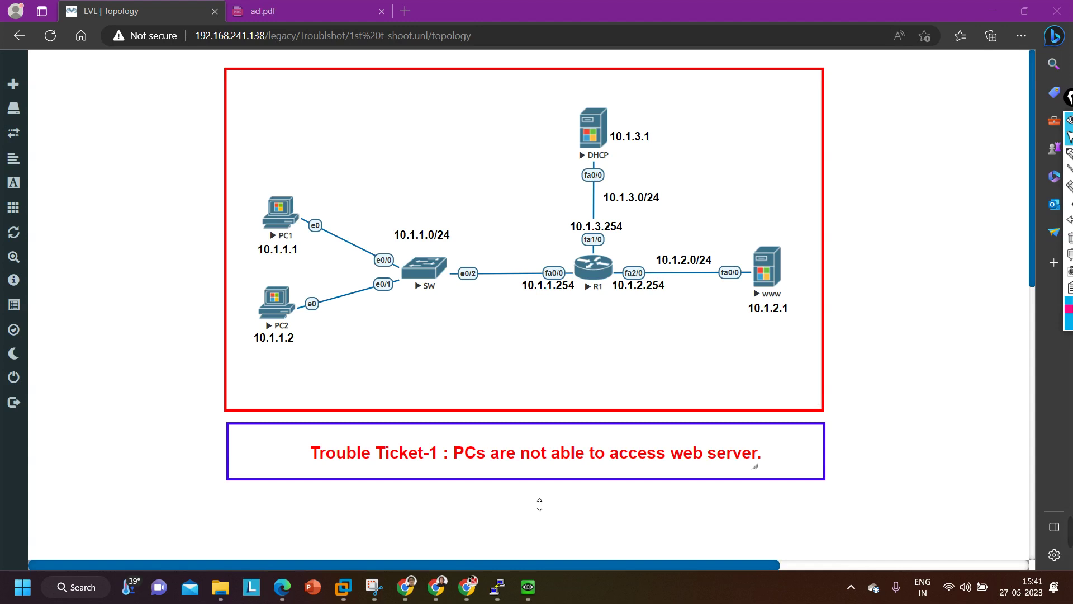
# - Open a command prompt on PC1 and ping the web server at 10.1.2.1
pyautogui.moveTo(535, 600)
pyautogui.click(504, 517)
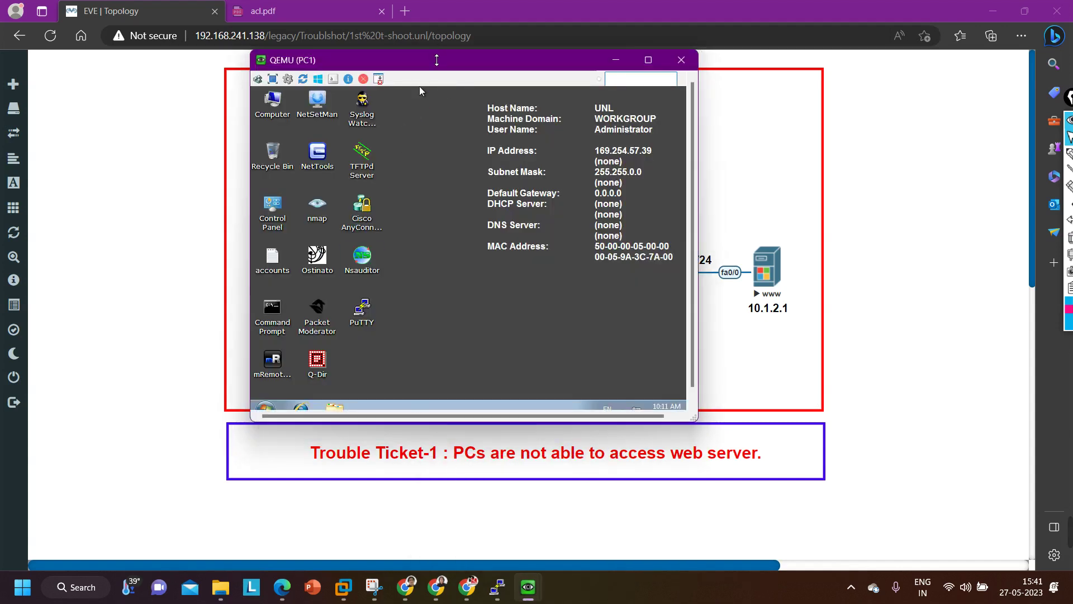
pyautogui.moveTo(436, 60); pyautogui.dragTo(548, 167)
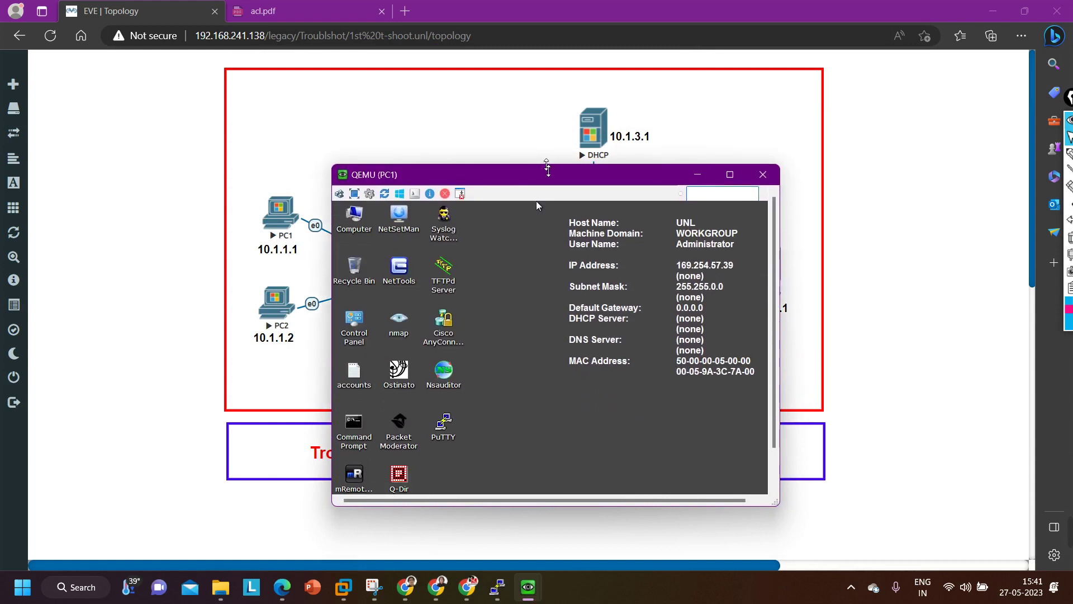
pyautogui.doubleClick(360, 431)
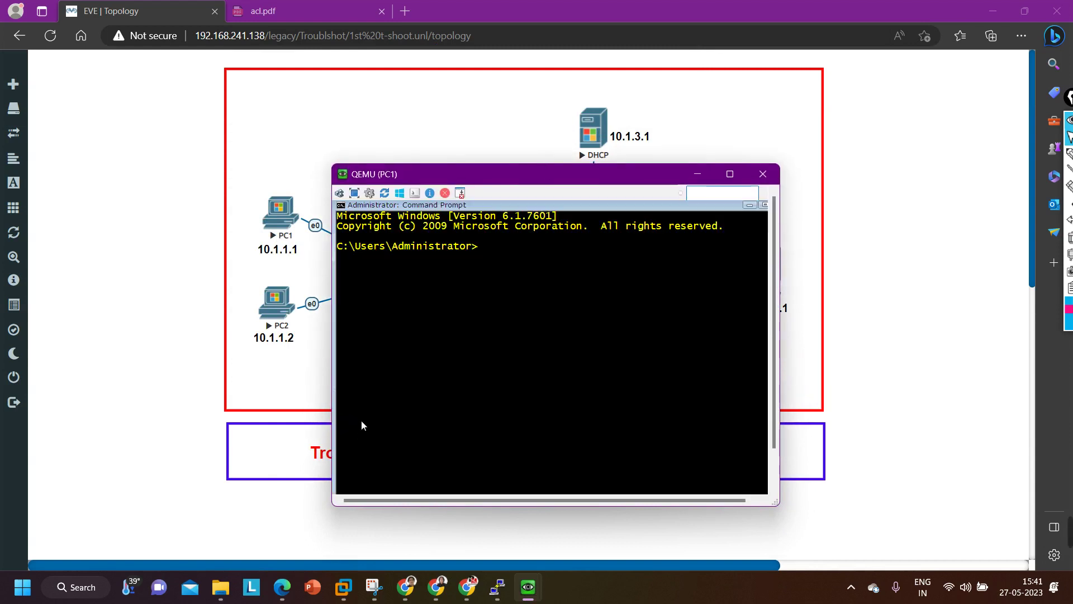
pyautogui.moveTo(546, 167); pyautogui.dragTo(518, 330)
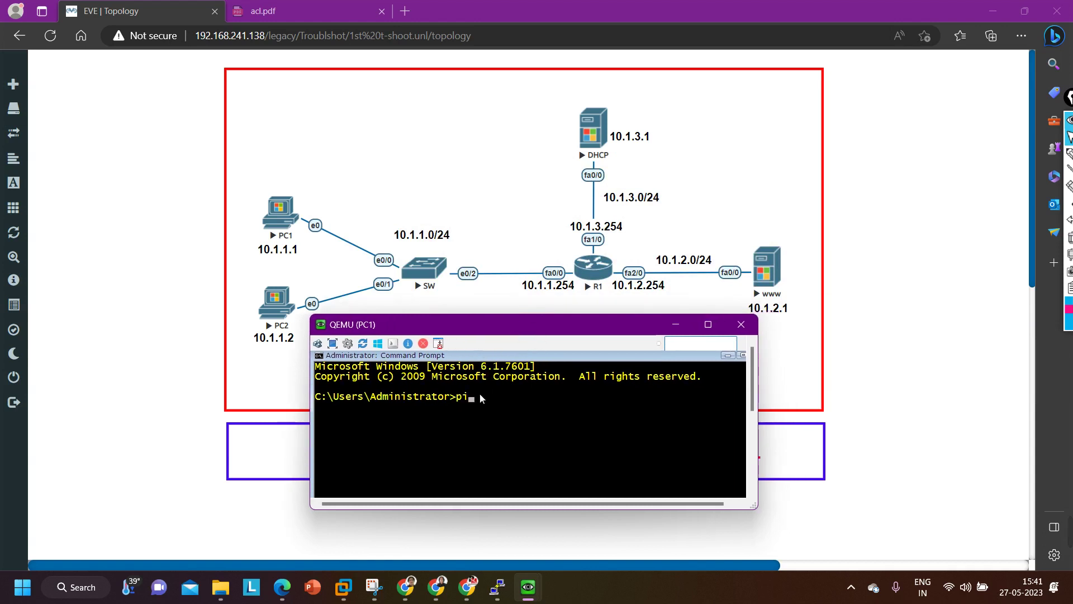
pyautogui.write('10.1.2.1')
pyautogui.press('Return')
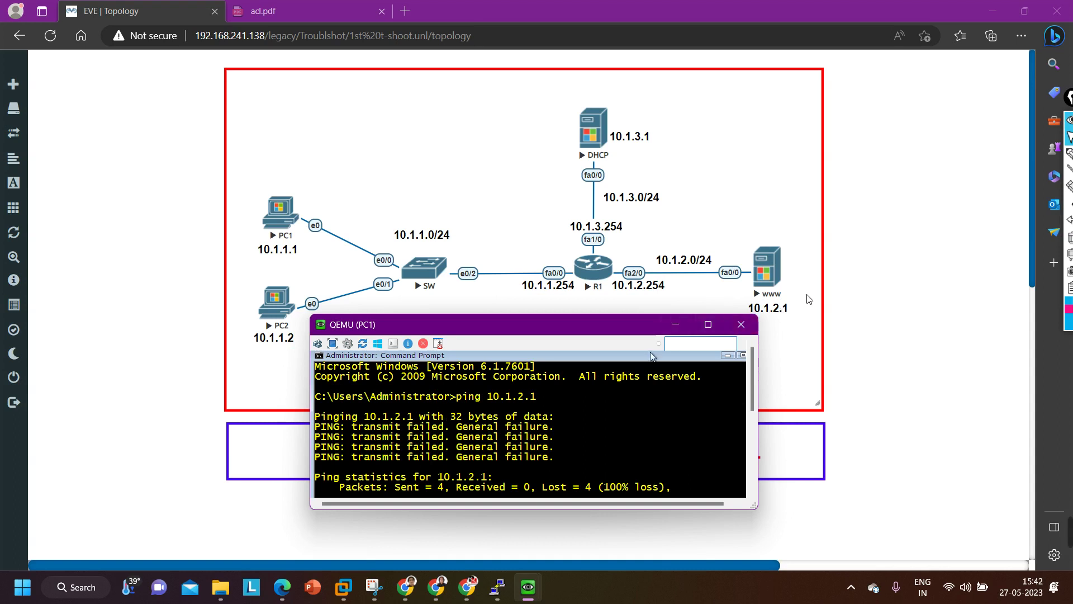
# - Ping the web server at 10.1.2.1 from PC2's command prompt, with its console moved below the topology
pyautogui.moveTo(528, 587)
pyautogui.click(608, 516)
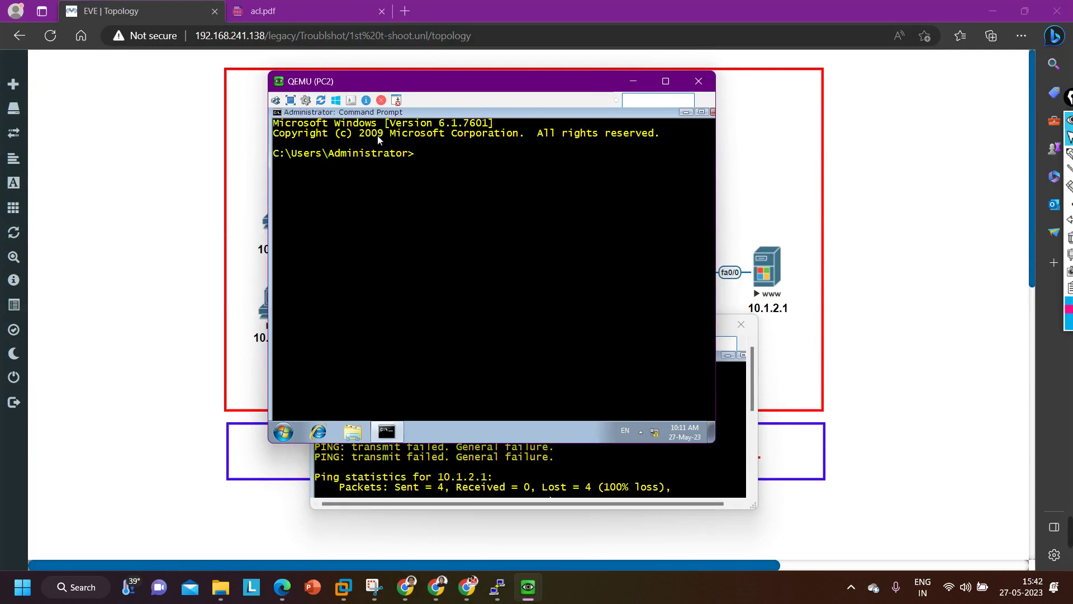
pyautogui.moveTo(406, 72); pyautogui.dragTo(464, 327)
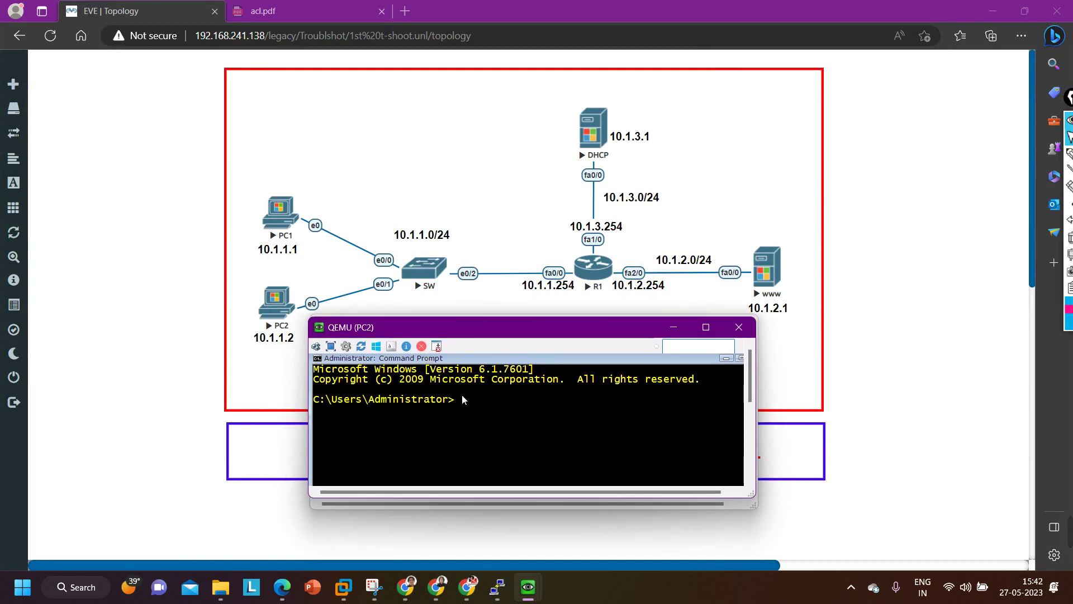
pyautogui.write('ping 10.1.2.1')
pyautogui.press('Return')
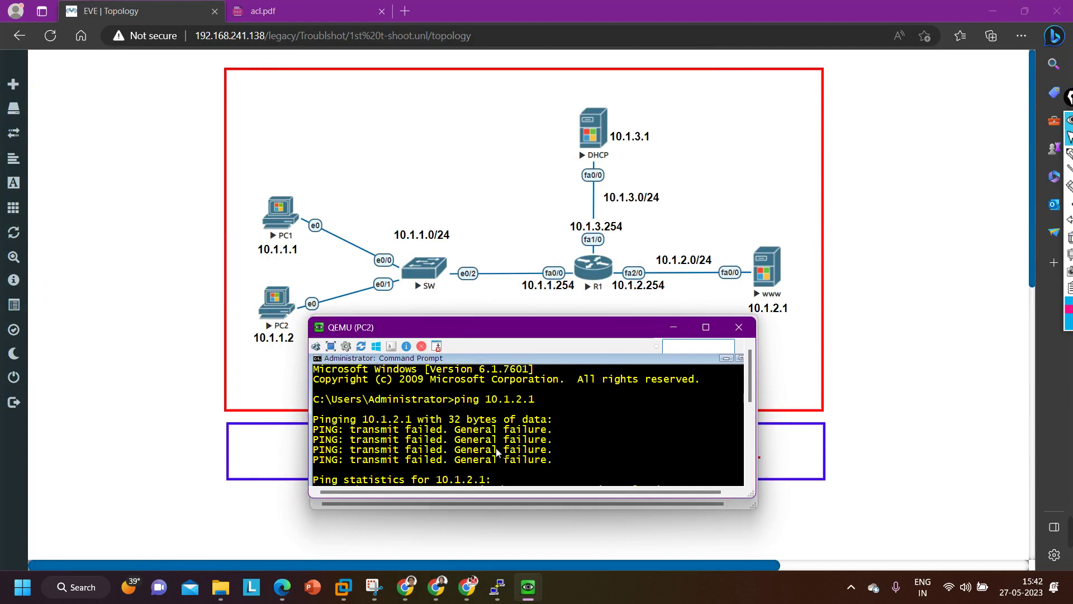
pyautogui.click(671, 328)
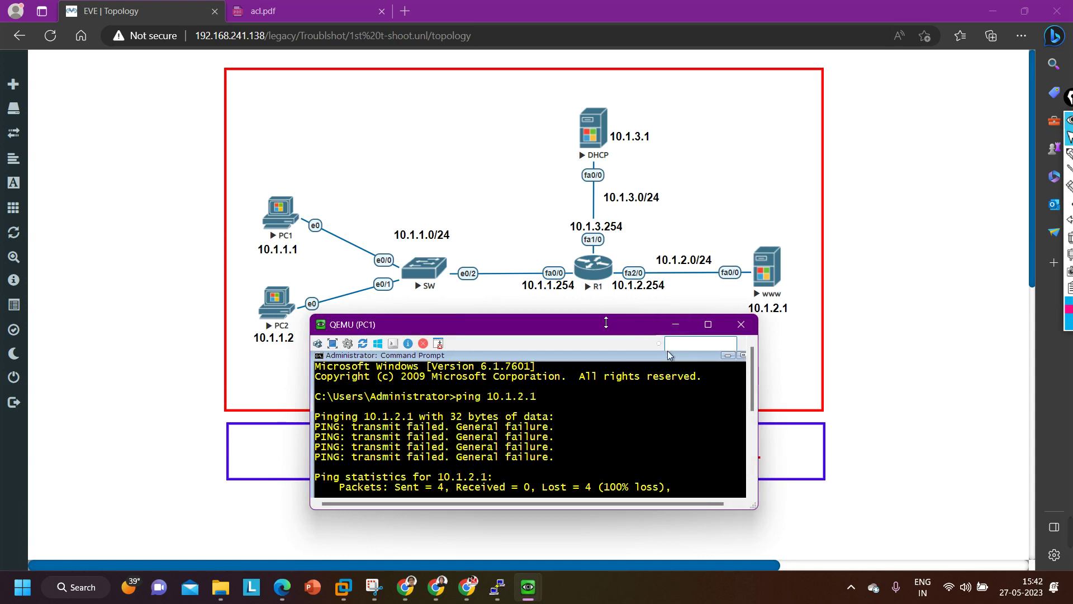
# - Test PC1's connection to its default gateway by pinging 10.1.1.254
pyautogui.moveTo(604, 315)
pyautogui.mouseDown()
pyautogui.moveTo(605, 227)
pyautogui.moveTo(611, 319)
pyautogui.mouseUp()
pyautogui.press('Return')
pyautogui.press('Return')
pyautogui.press('Return')
pyautogui.press('Return')
pyautogui.press('Return')
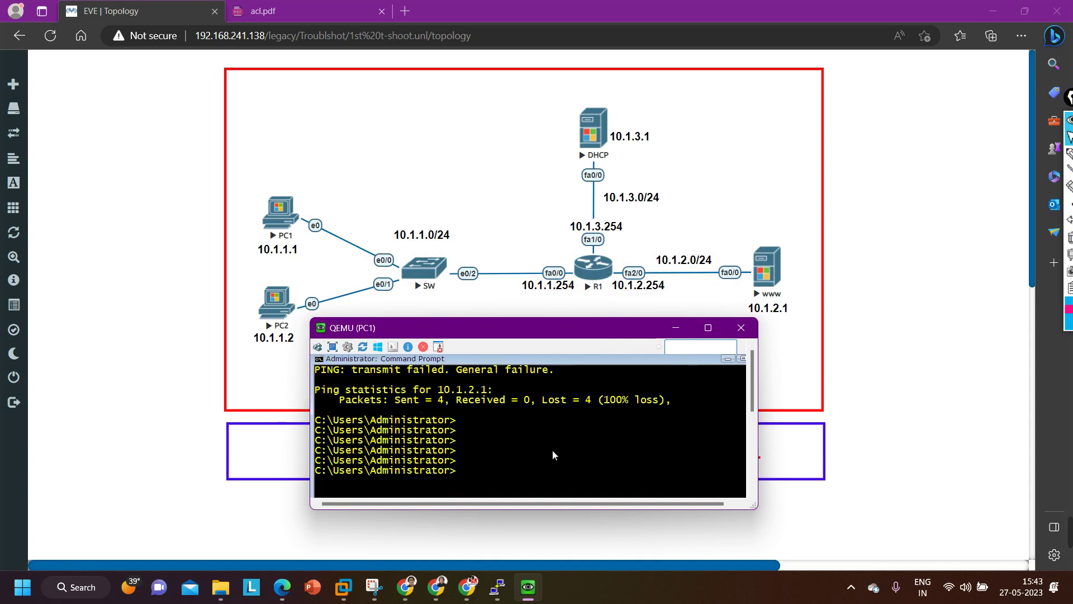
pyautogui.write('ping 10.1.1.254')
pyautogui.press('Return')
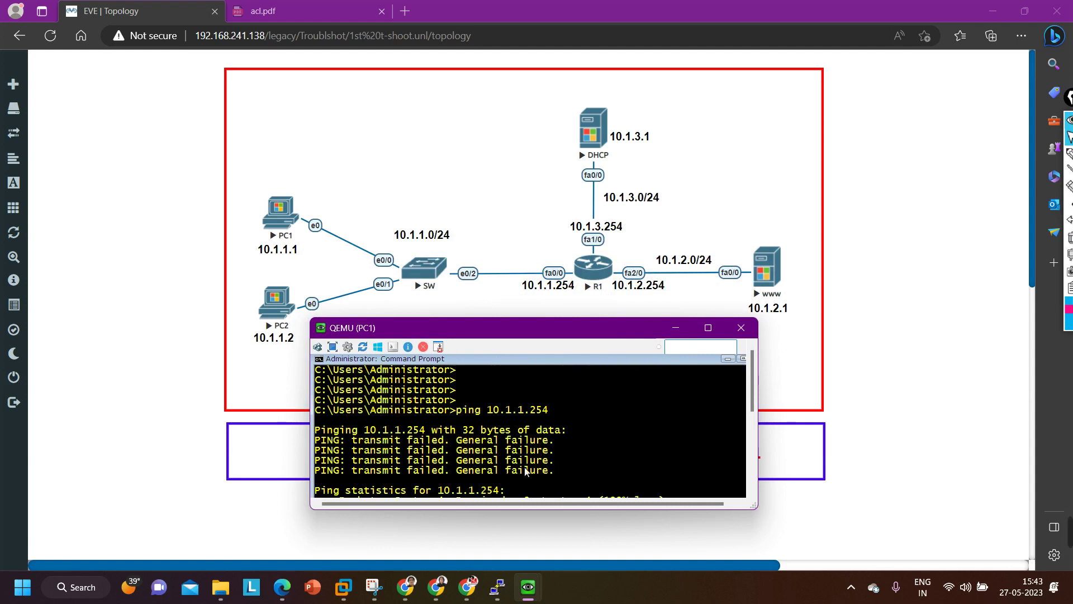
# - Ping the default gateway 10.1.1.254 from PC2 and minimize PC2's console
pyautogui.moveTo(528, 587)
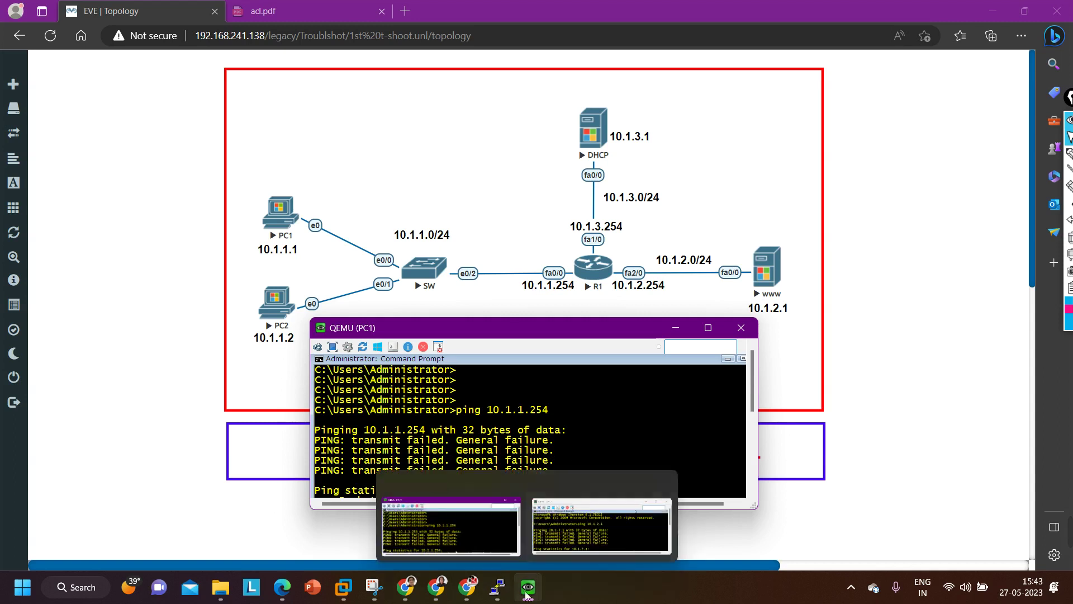
pyautogui.click(571, 523)
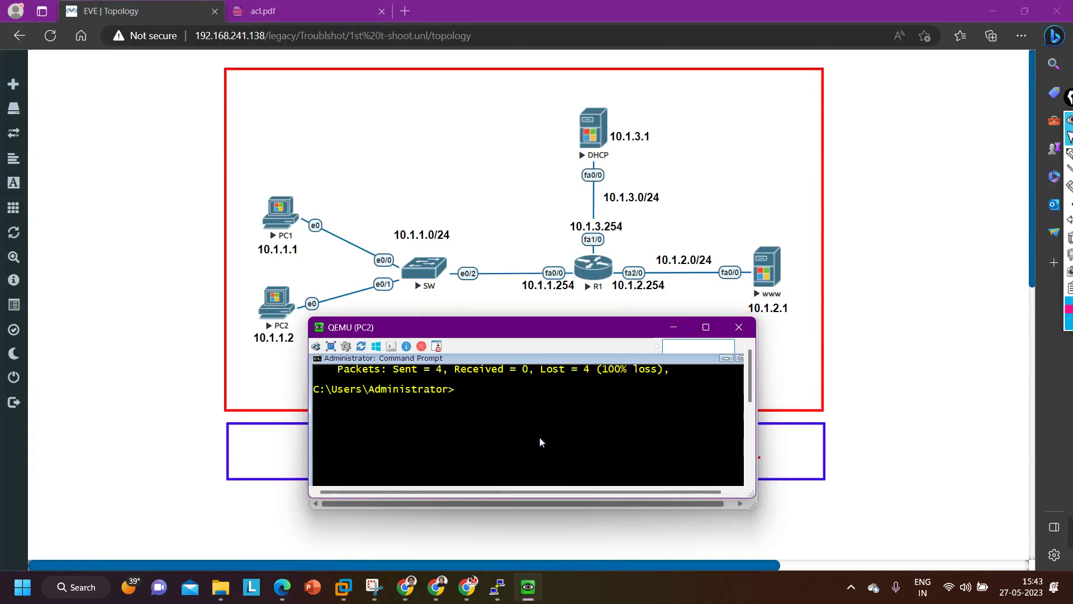
pyautogui.write('ping 10.1.1.254')
pyautogui.press('Return')
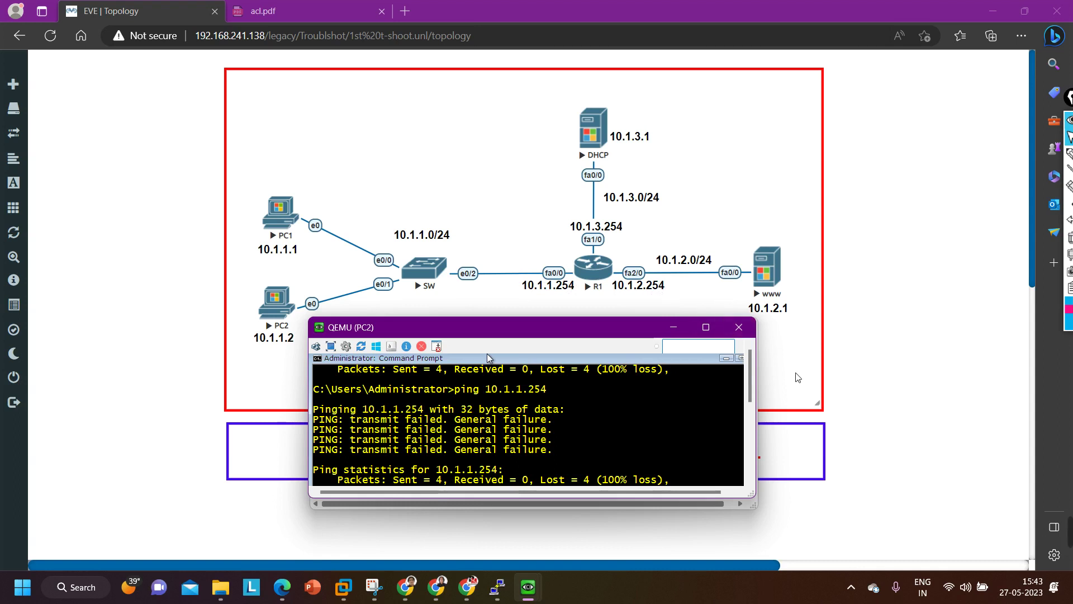
pyautogui.click(1038, 153)
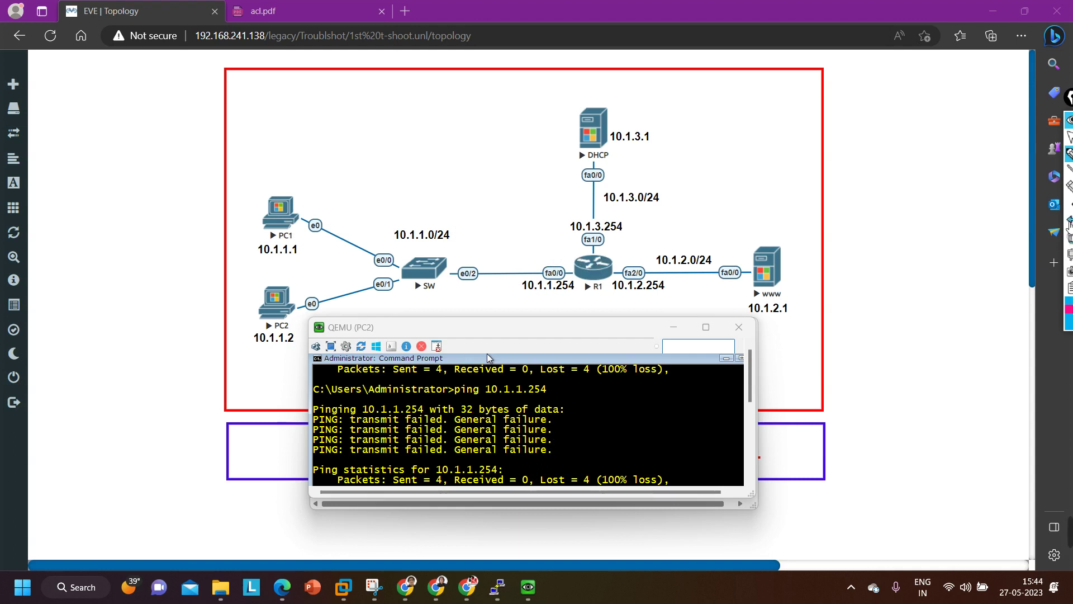
pyautogui.click(1069, 137)
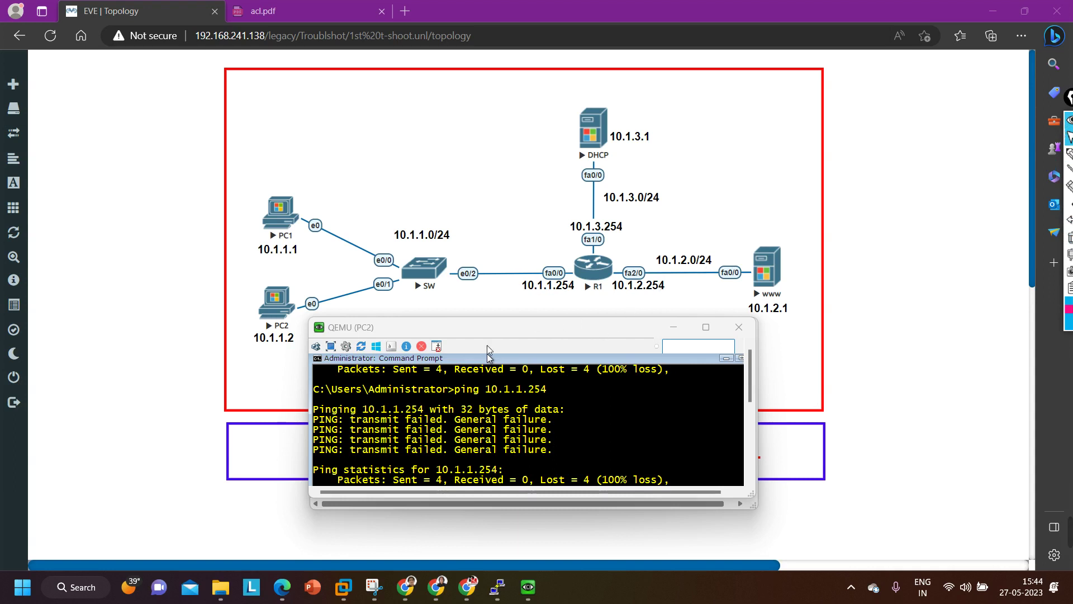
pyautogui.click(674, 327)
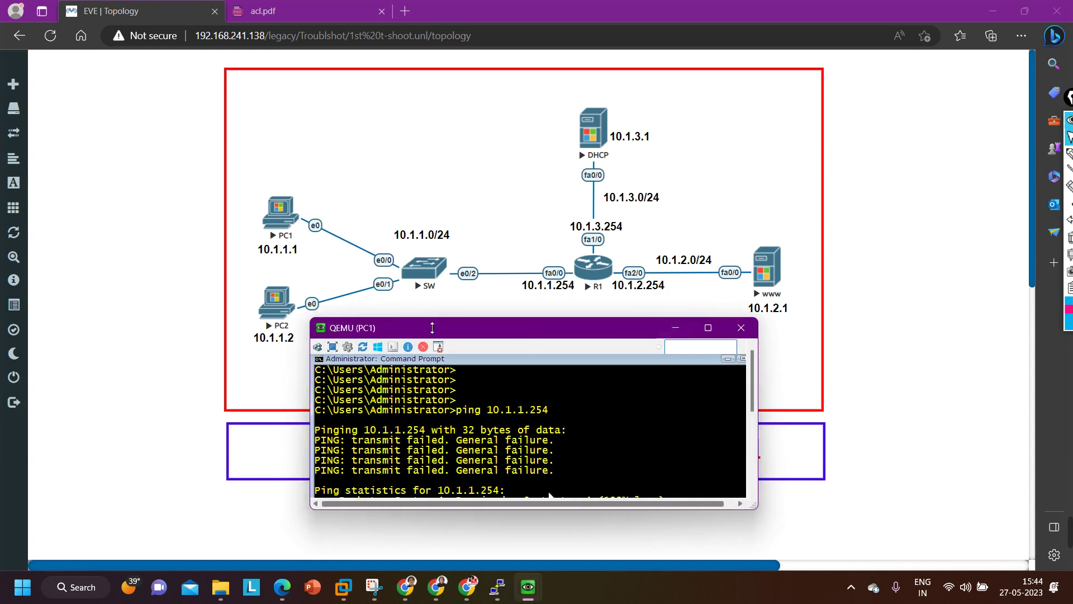
# - Display PC1's IP configuration with ipconfig and check its assigned address
pyautogui.moveTo(432, 328); pyautogui.dragTo(442, 107)
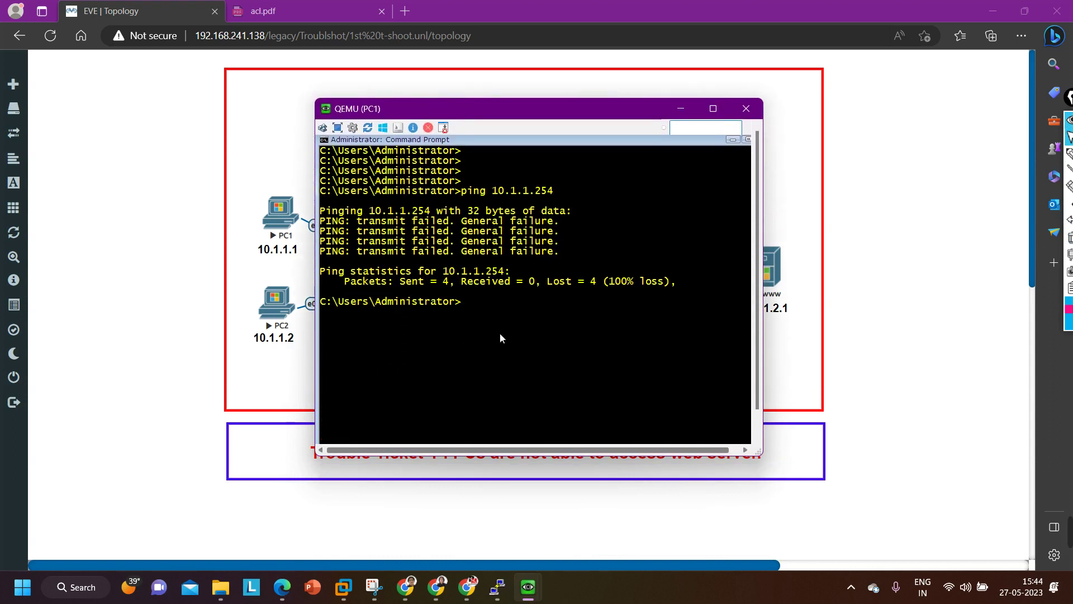
pyautogui.write('ipconfig')
pyautogui.press('Return')
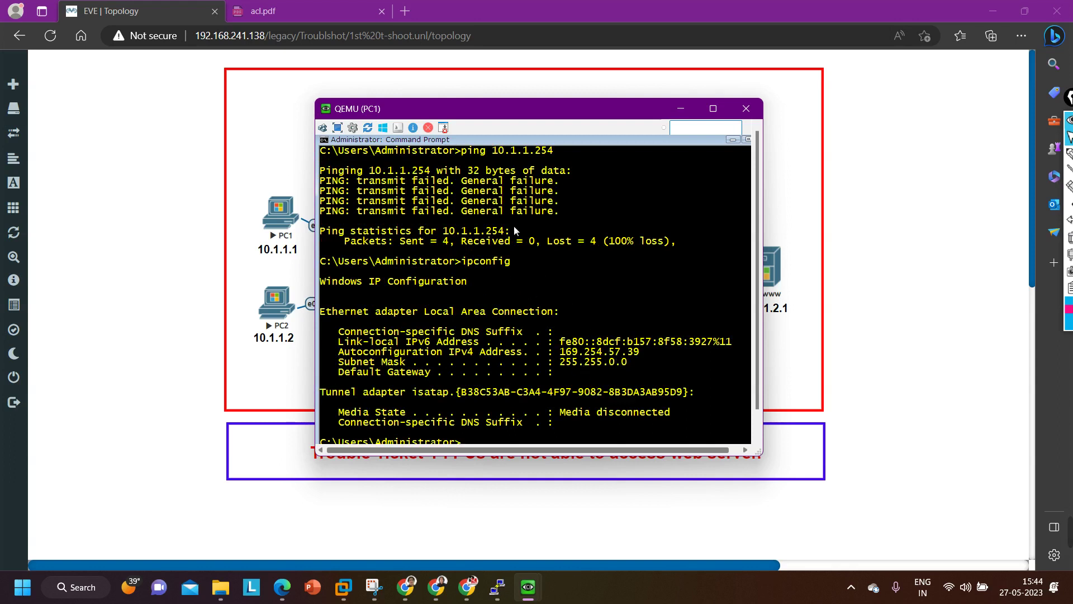
pyautogui.moveTo(484, 104); pyautogui.dragTo(492, 313)
pyautogui.write('ipconfig')
pyautogui.press('Return')
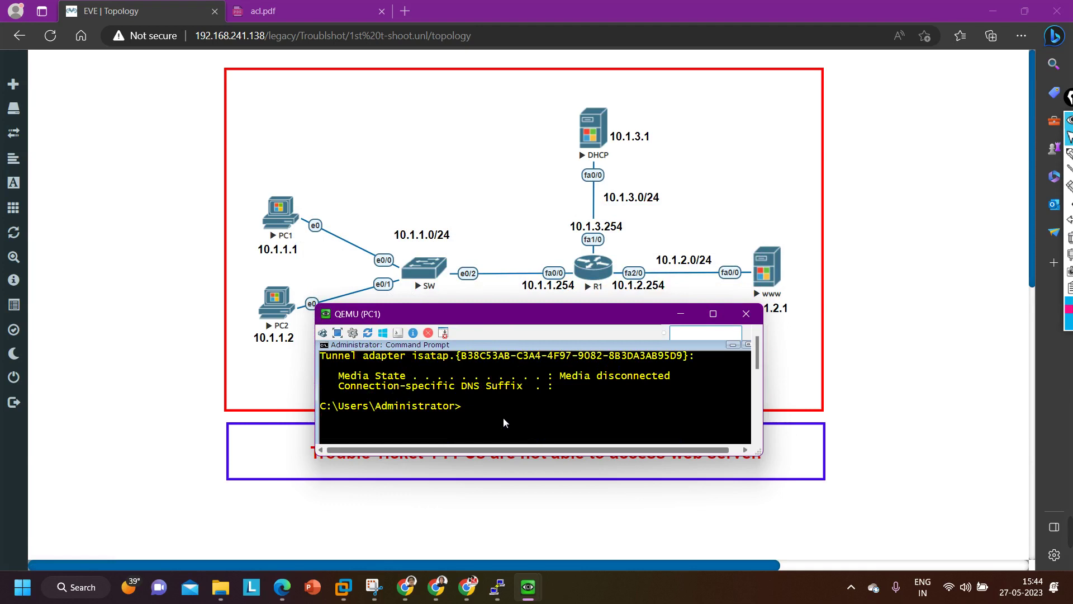
# - Try to obtain a DHCP address on PC1 with ipconfig /renew, and minimize its console
pyautogui.press('Return')
pyautogui.write('ipconfig')
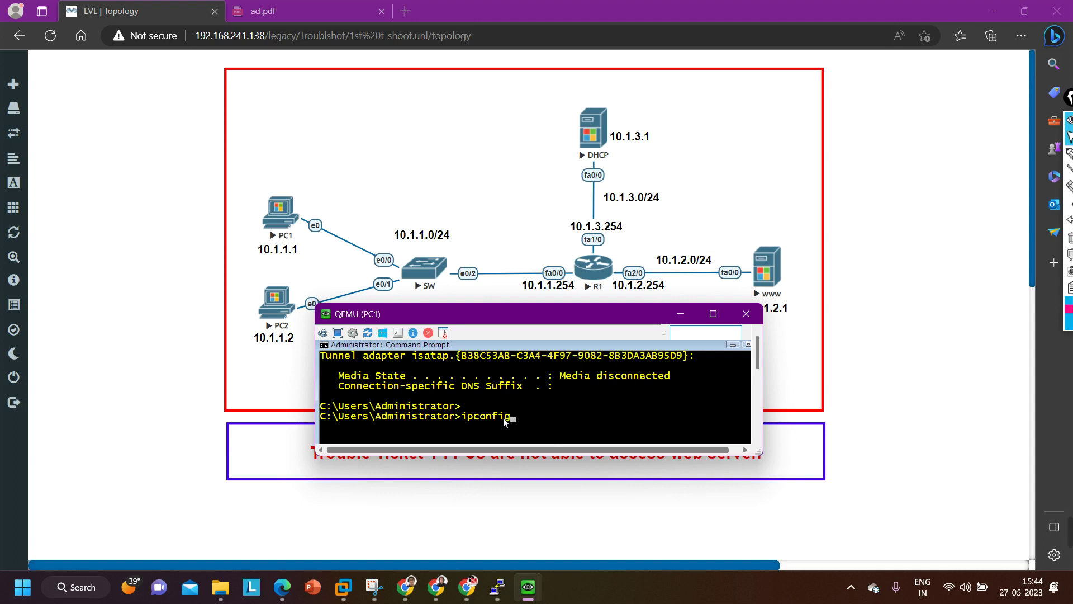
pyautogui.write('/re')
pyautogui.write('new')
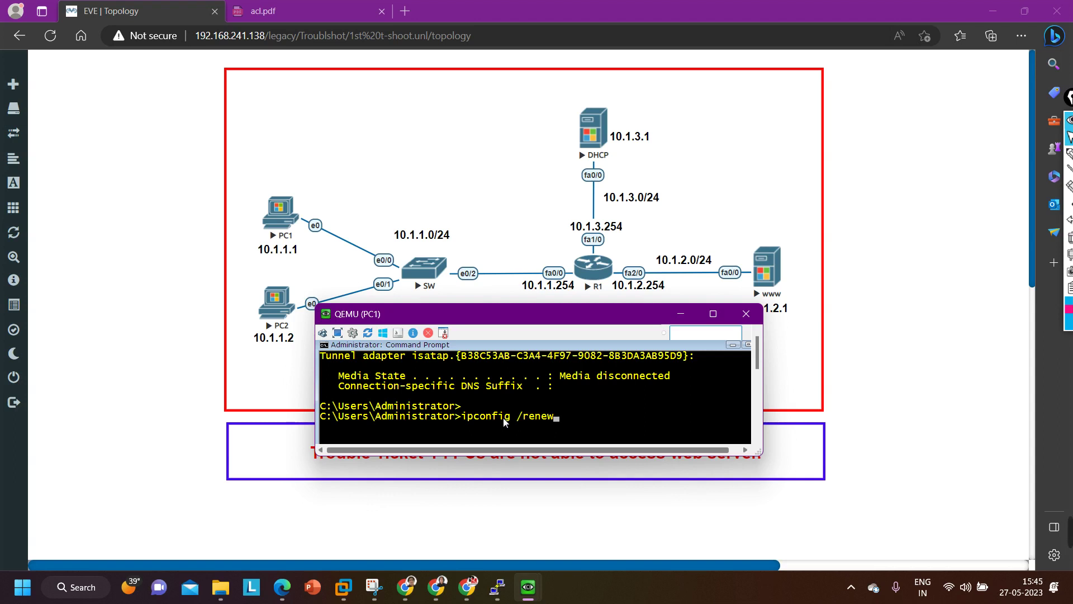
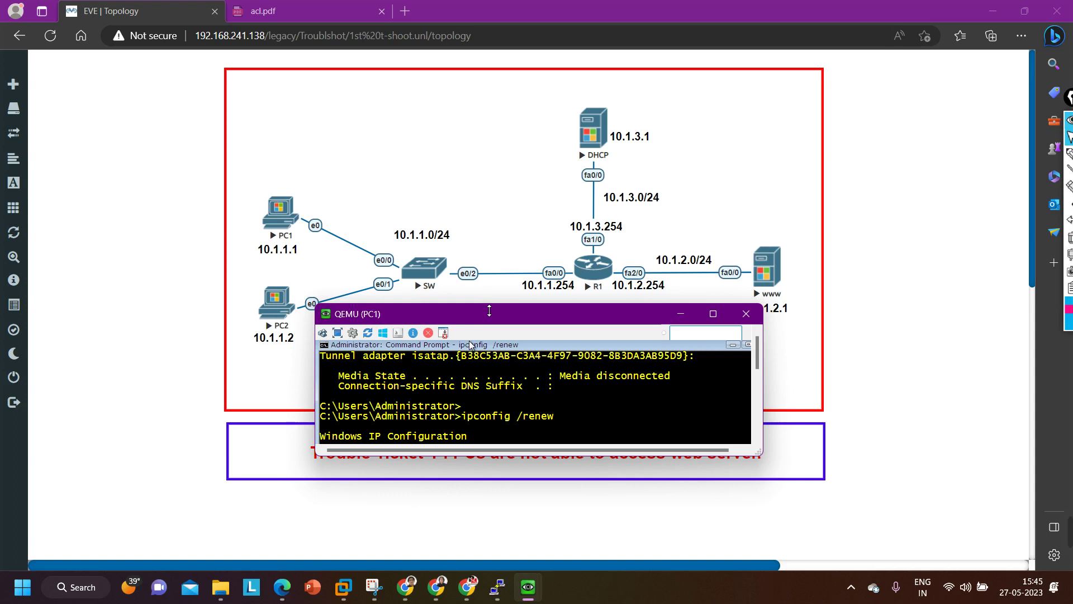
pyautogui.moveTo(485, 303); pyautogui.dragTo(498, 189)
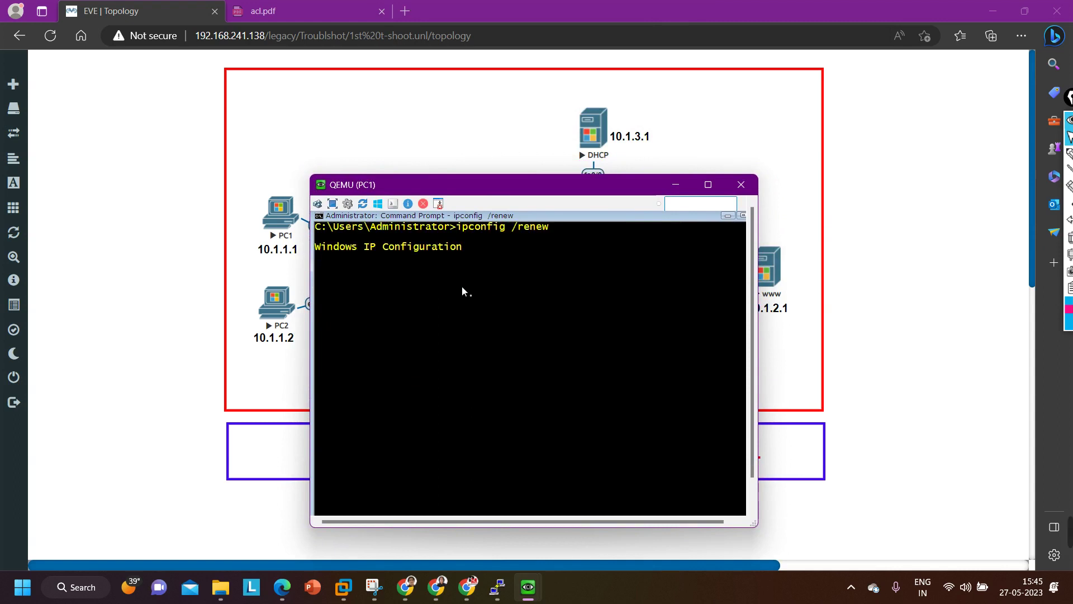
pyautogui.moveTo(491, 183); pyautogui.dragTo(495, 108)
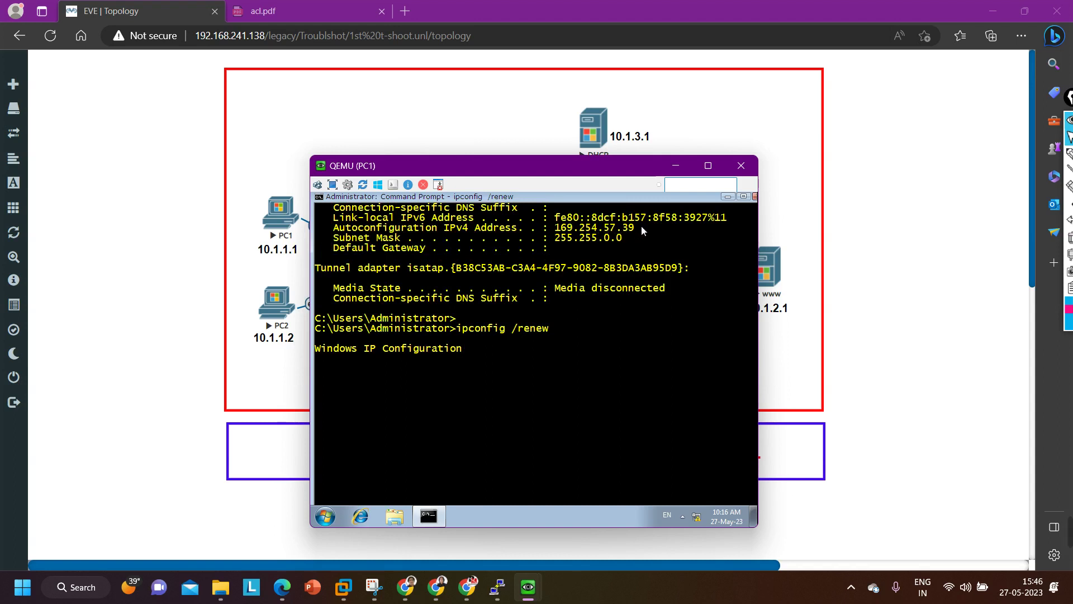
pyautogui.scroll(-2, 431, 310)
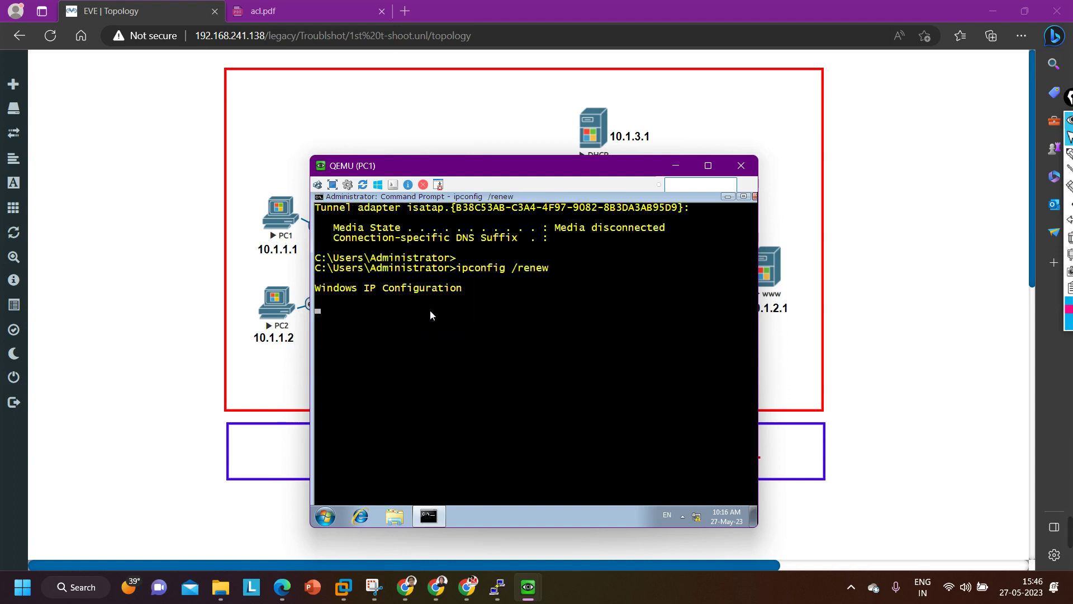
pyautogui.scroll(1, 429, 310)
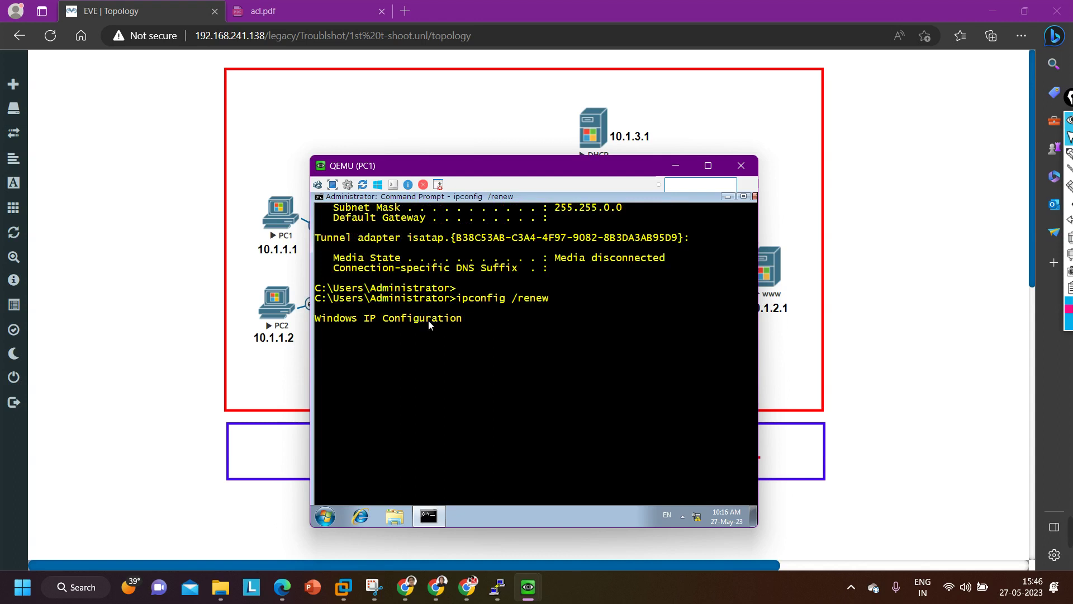
pyautogui.moveTo(458, 170); pyautogui.dragTo(488, 200)
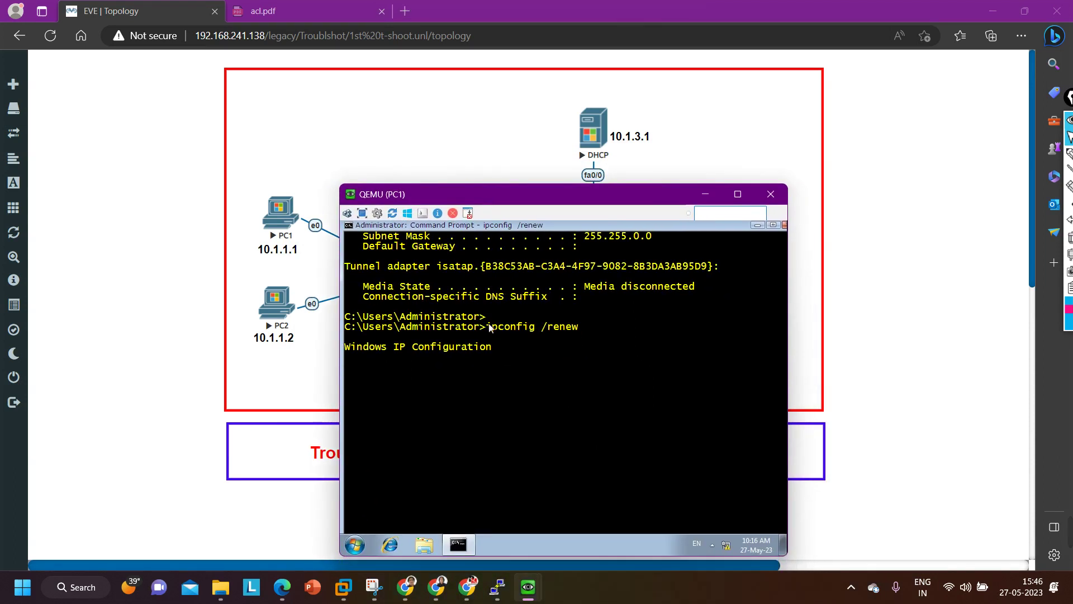
pyautogui.click(705, 193)
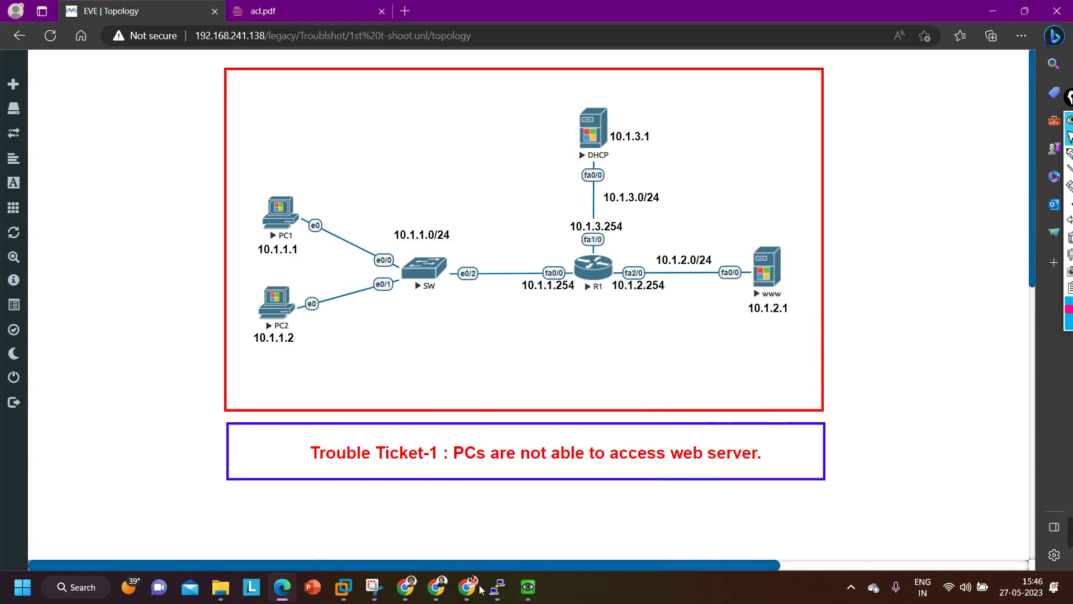
# - Request a DHCP address on PC2 with ipconfig /renew and minimize its console
pyautogui.moveTo(528, 587)
pyautogui.click(582, 531)
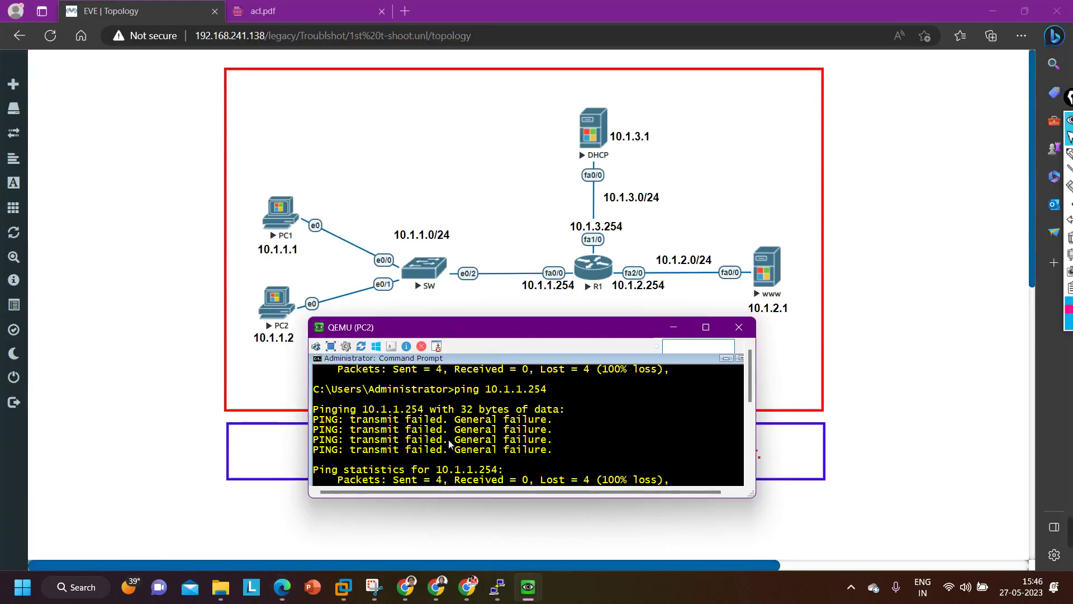
pyautogui.press('Return')
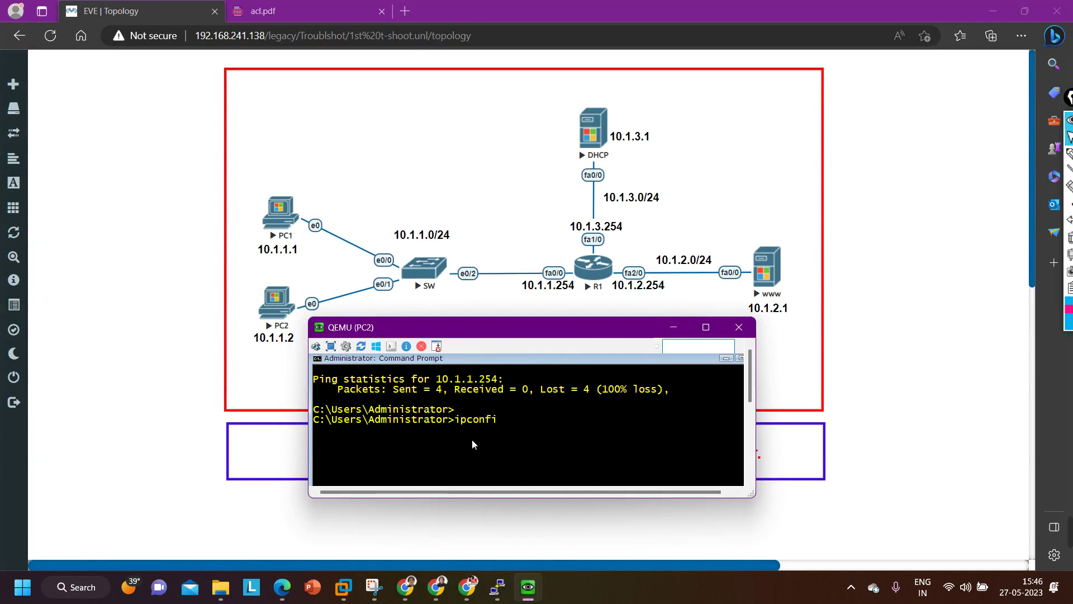
pyautogui.write('ipconfig /renew')
pyautogui.press('Return')
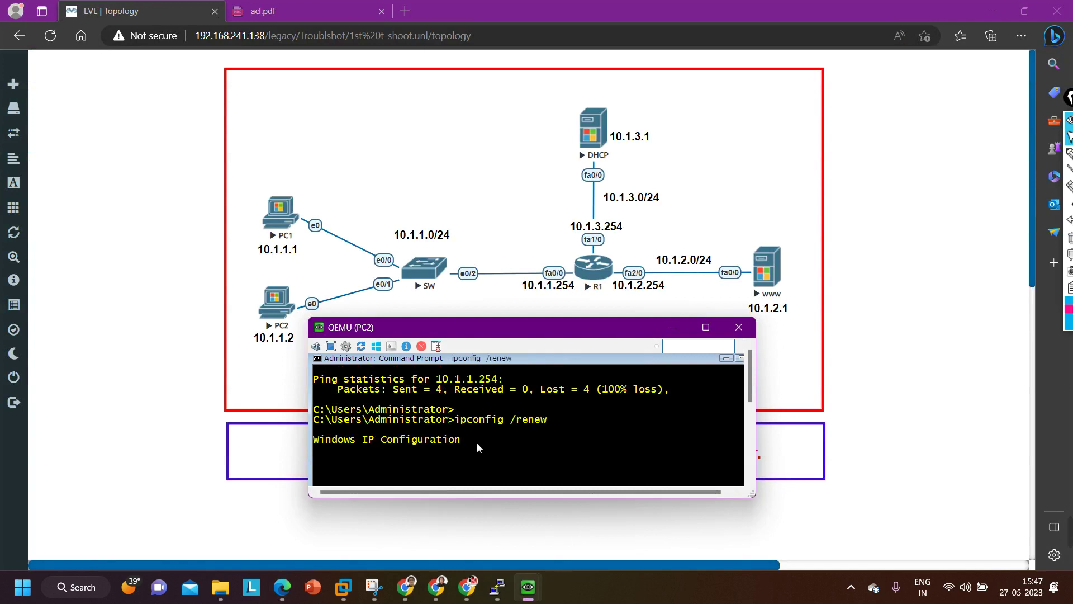
pyautogui.click(673, 327)
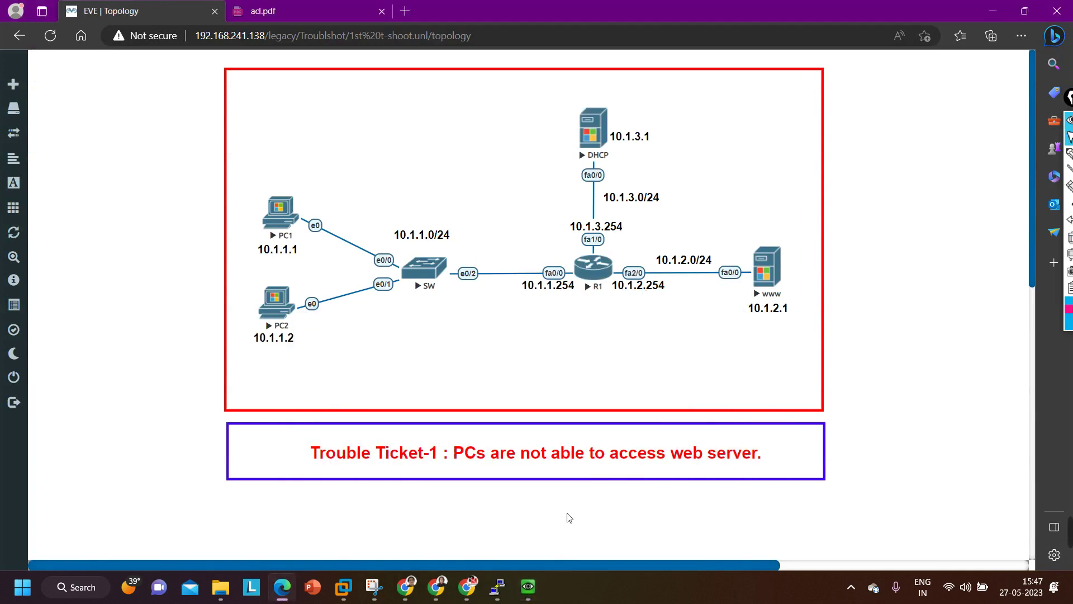
# - Abort the running ipconfig /renew command on PC1 and add empty prompt lines below it
pyautogui.moveTo(532, 597)
pyautogui.click(466, 533)
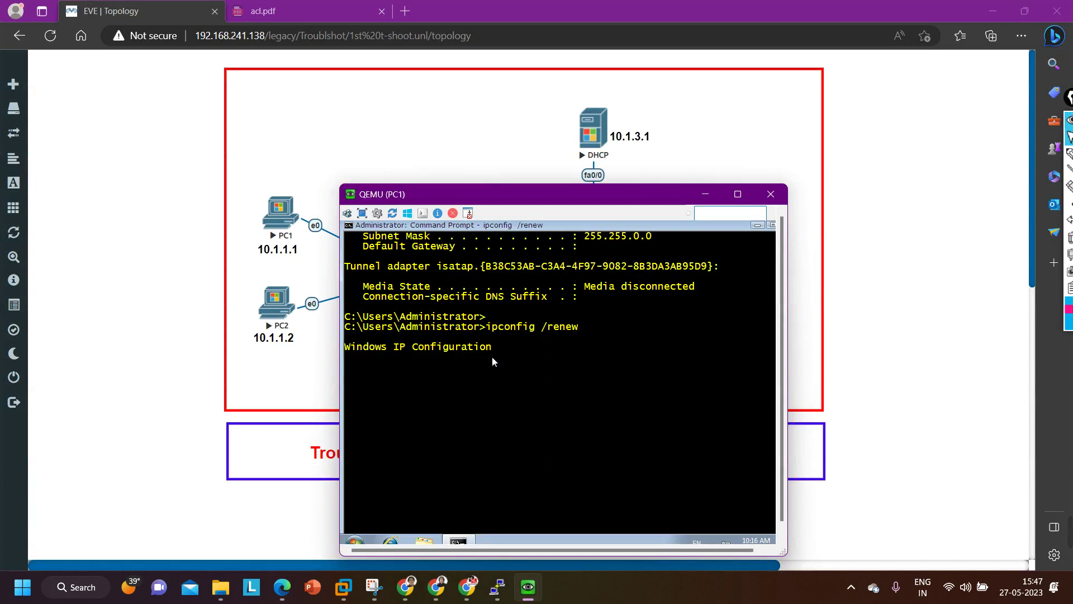
pyautogui.hotkey('ctrl', 'c')
pyautogui.press('Return')
pyautogui.press('Return')
pyautogui.press('Return')
pyautogui.press('Return')
pyautogui.press('Return')
pyautogui.press('Return')
pyautogui.press('Return')
pyautogui.press('Return')
pyautogui.press('Return')
pyautogui.press('Return')
pyautogui.press('Return')
pyautogui.press('Return')
pyautogui.press('Return')
pyautogui.press('Return')
pyautogui.press('Return')
pyautogui.press('Return')
pyautogui.press('Return')
pyautogui.press('Return')
pyautogui.press('Return')
pyautogui.press('Return')
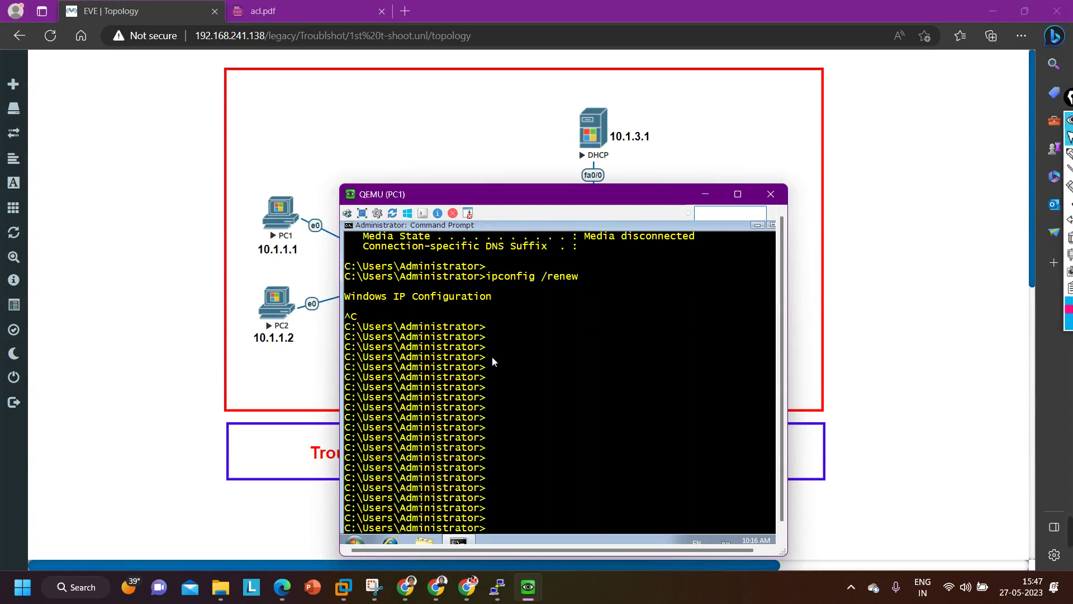
# - Recheck PC1's IP configuration with ipconfig, and move its console aside to return to the topology
pyautogui.write('config')
pyautogui.press('Return')
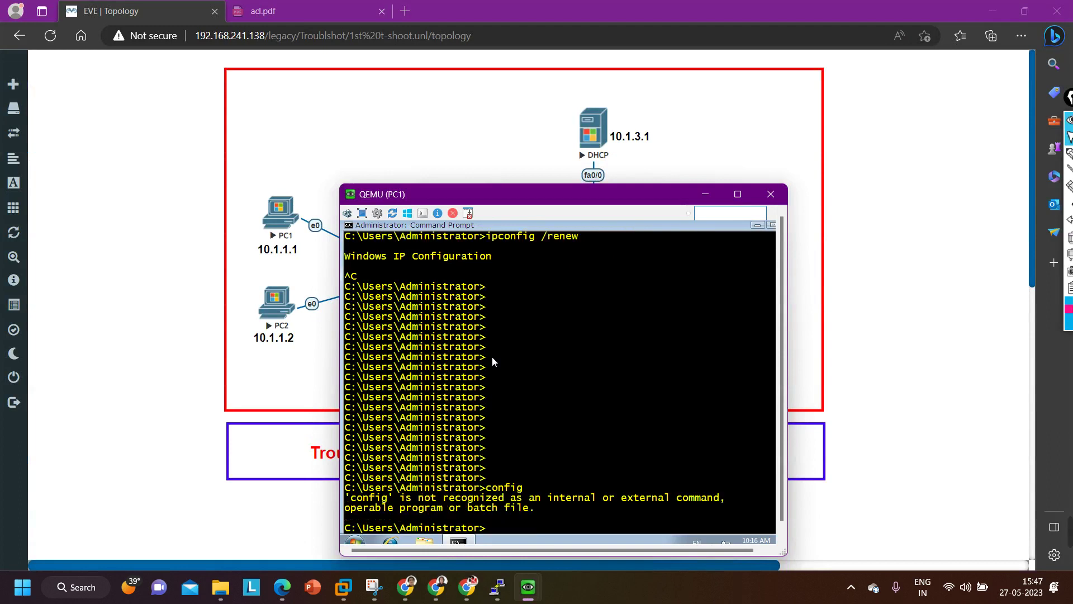
pyautogui.press('Return')
pyautogui.write('ipconfig')
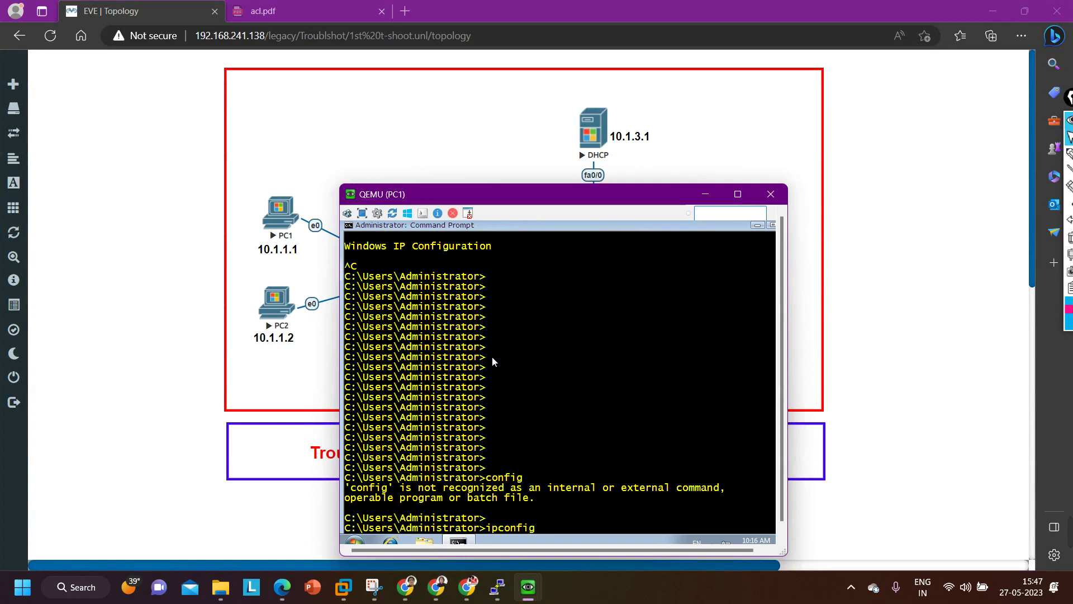
pyautogui.press('Return')
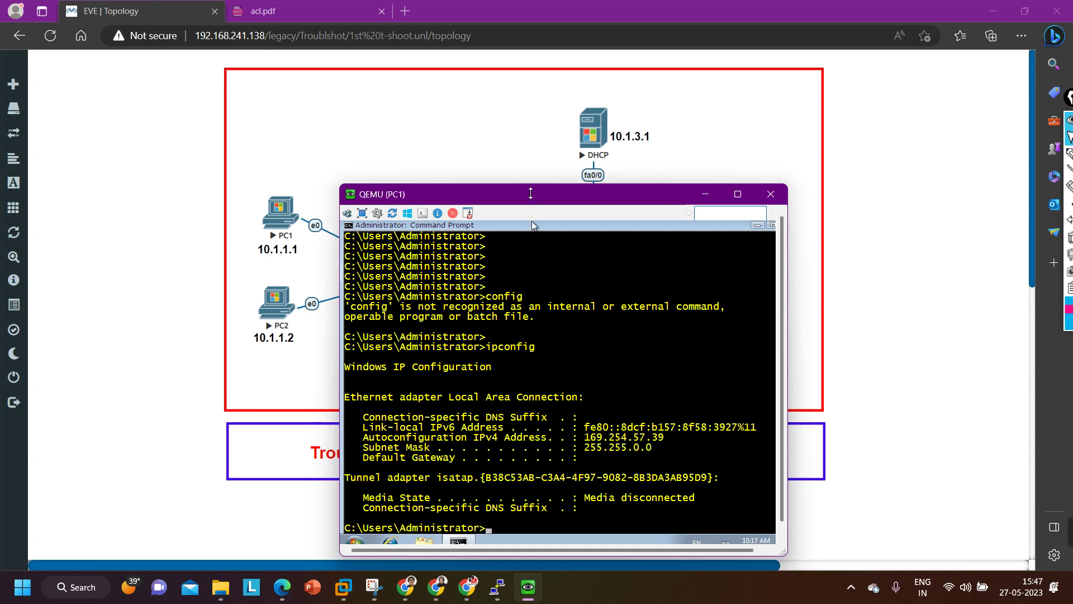
pyautogui.moveTo(529, 190); pyautogui.dragTo(530, 327)
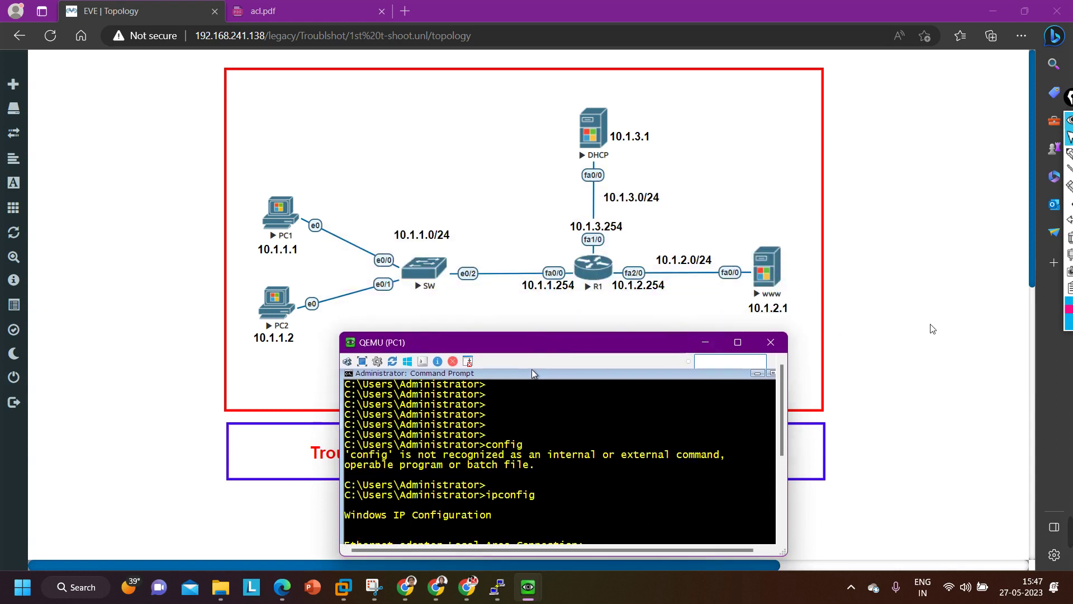
pyautogui.click(932, 331)
# - Bring up the R1 router console and enter privileged EXEC mode with en
pyautogui.moveTo(498, 586)
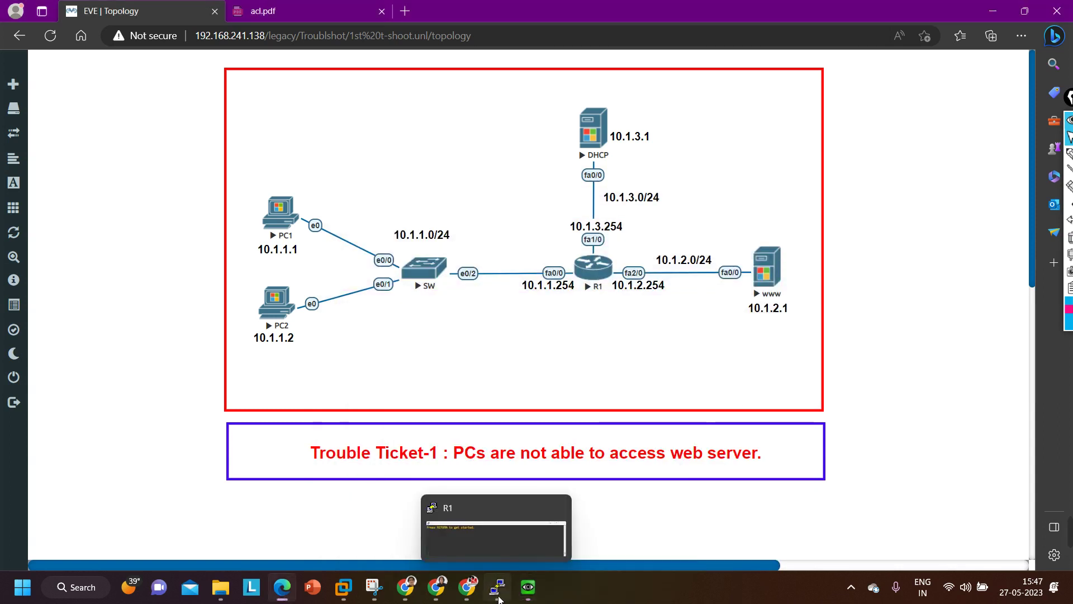
pyautogui.click(482, 550)
pyautogui.press('Return')
pyautogui.press('Return')
pyautogui.press('Return')
pyautogui.press('Return')
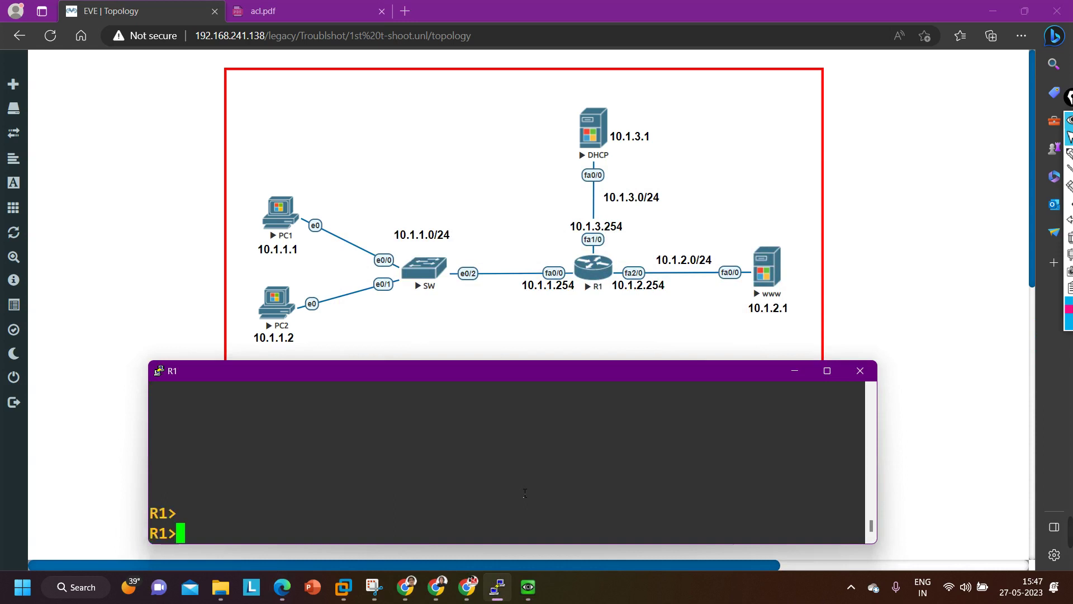
pyautogui.press('Return')
pyautogui.press('Return')
pyautogui.press('Return')
pyautogui.write('en')
pyautogui.press('Return')
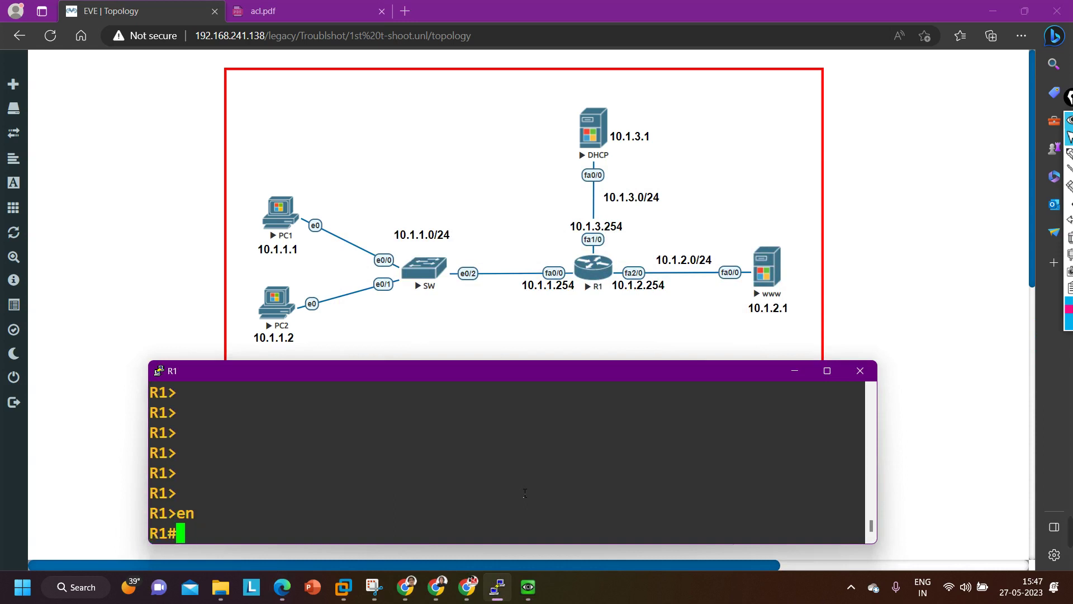
# - List R1's addressed interfaces with show ip int br | ex un, and examine their addresses and status
pyautogui.press('Return')
pyautogui.press('Return')
pyautogui.press('Return')
pyautogui.write('sh')
pyautogui.press('Tab')
pyautogui.write('ip')
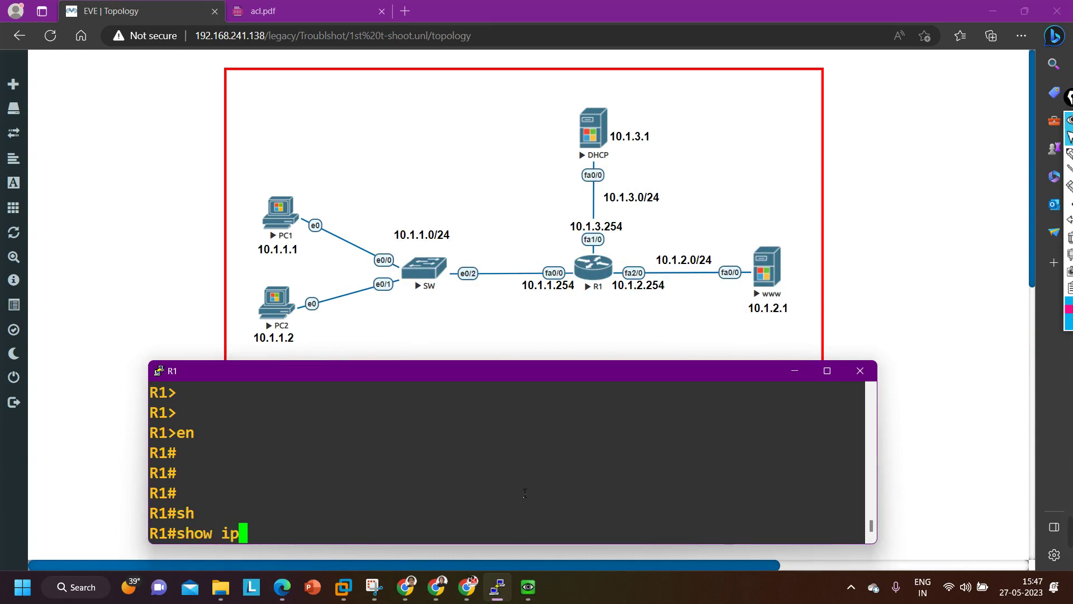
pyautogui.write(' int rb')
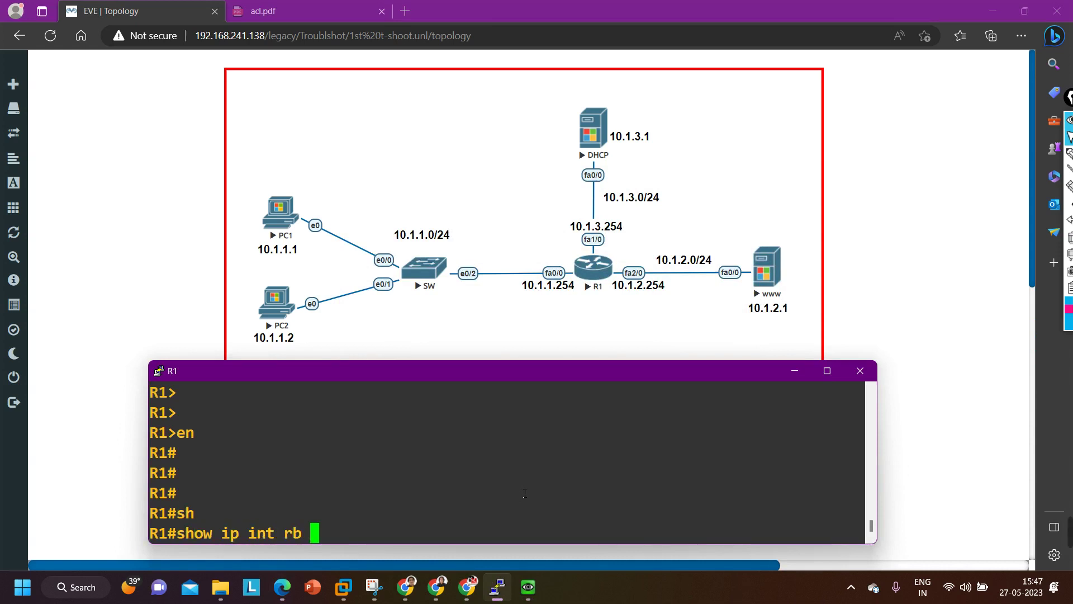
pyautogui.press('BackSpace')
pyautogui.press('BackSpace')
pyautogui.write('br | e')
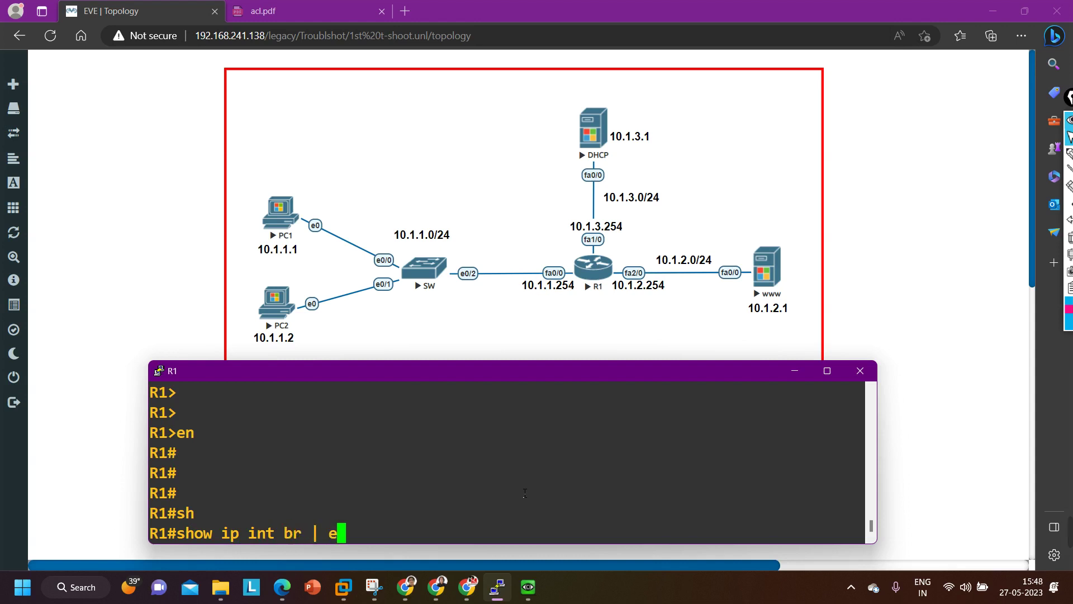
pyautogui.write('x un')
pyautogui.press('Return')
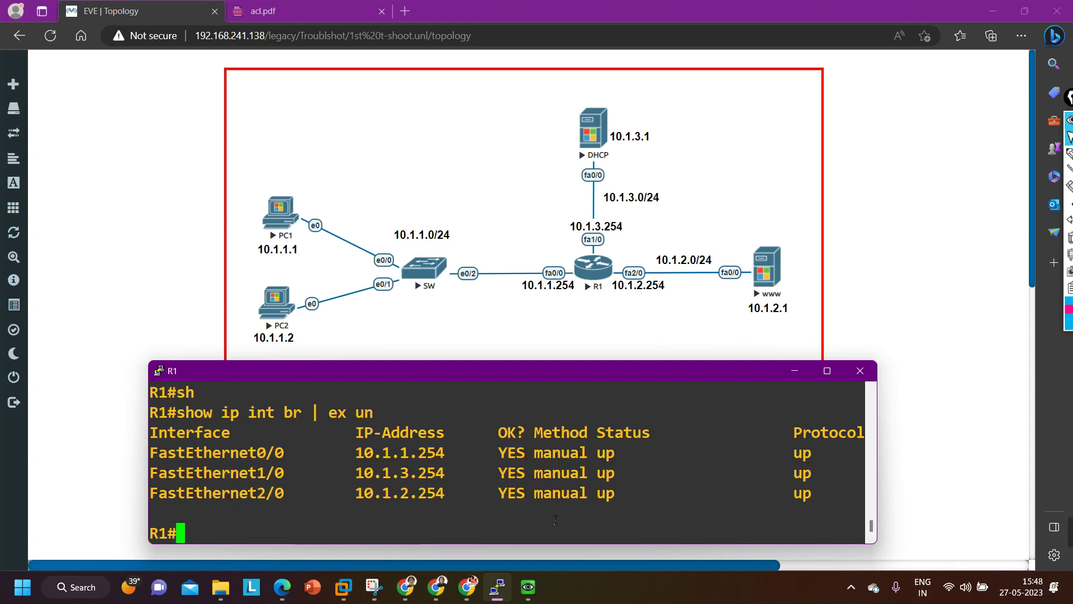
pyautogui.moveTo(212, 452); pyautogui.dragTo(613, 508)
pyautogui.press('Return')
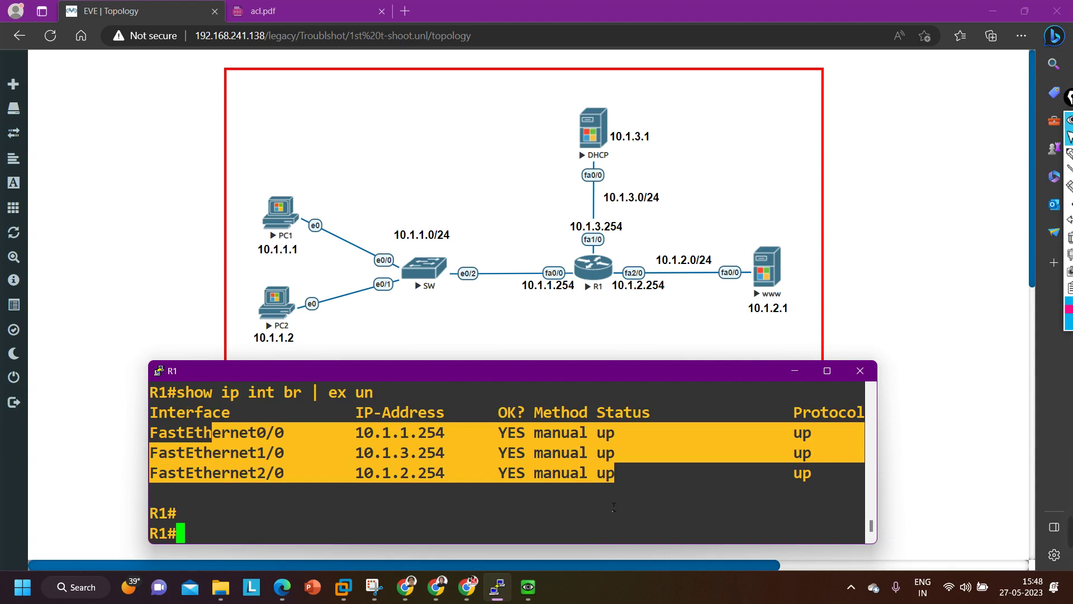
# - Ping the DHCP server at 10.1.3.1 from R1 and review the reply output
pyautogui.write('ping ')
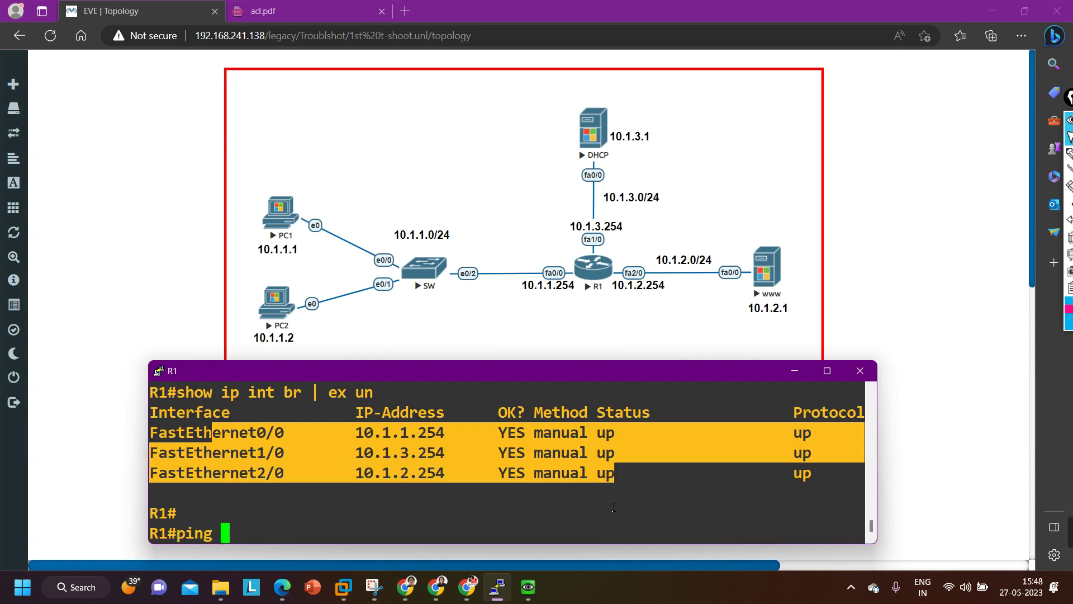
pyautogui.write('10.1.')
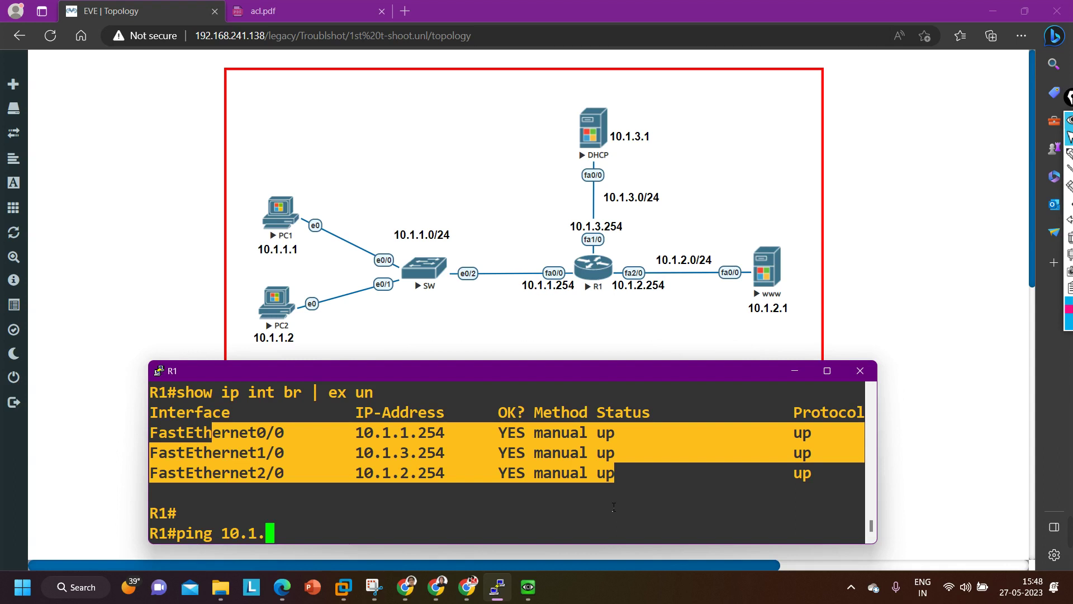
pyautogui.write('3.1')
pyautogui.press('Return')
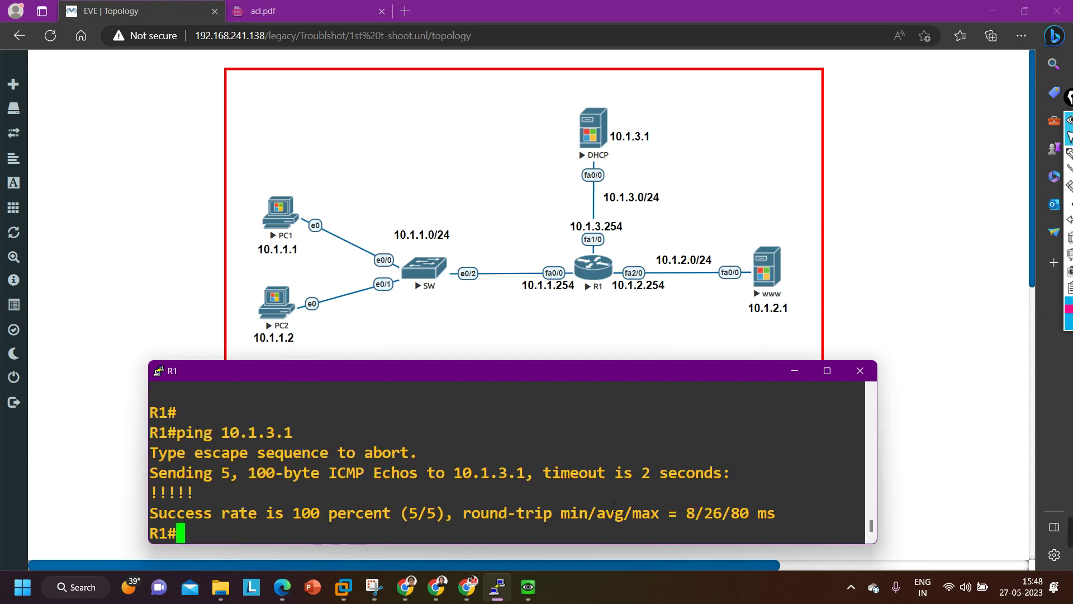
pyautogui.moveTo(253, 434); pyautogui.dragTo(535, 513)
pyautogui.press('Return')
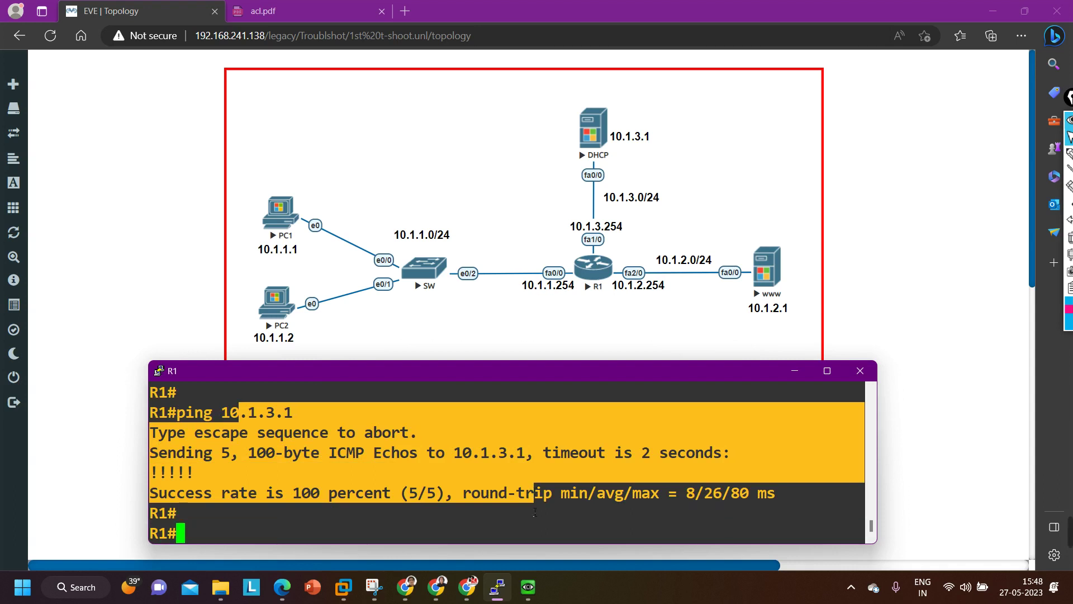
# - Display R1's running configuration for interface f0/0 with show run int f0/0, and examine its IP helper address
pyautogui.press('Return')
pyautogui.press('Return')
pyautogui.press('Return')
pyautogui.press('Return')
pyautogui.press('Return')
pyautogui.press('Return')
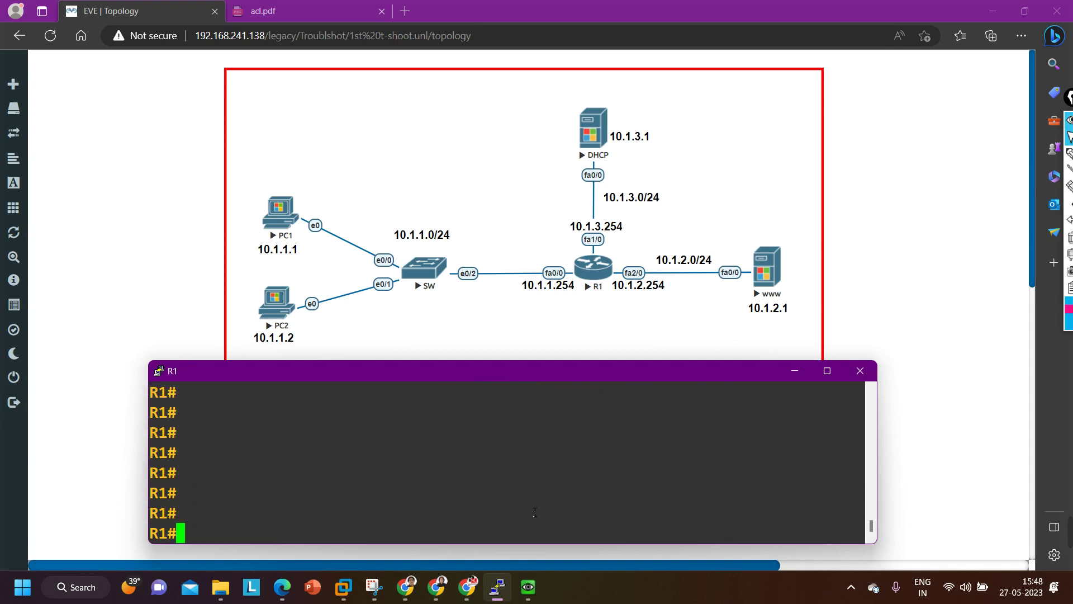
pyautogui.write('sh')
pyautogui.press('Tab')
pyautogui.write('run ')
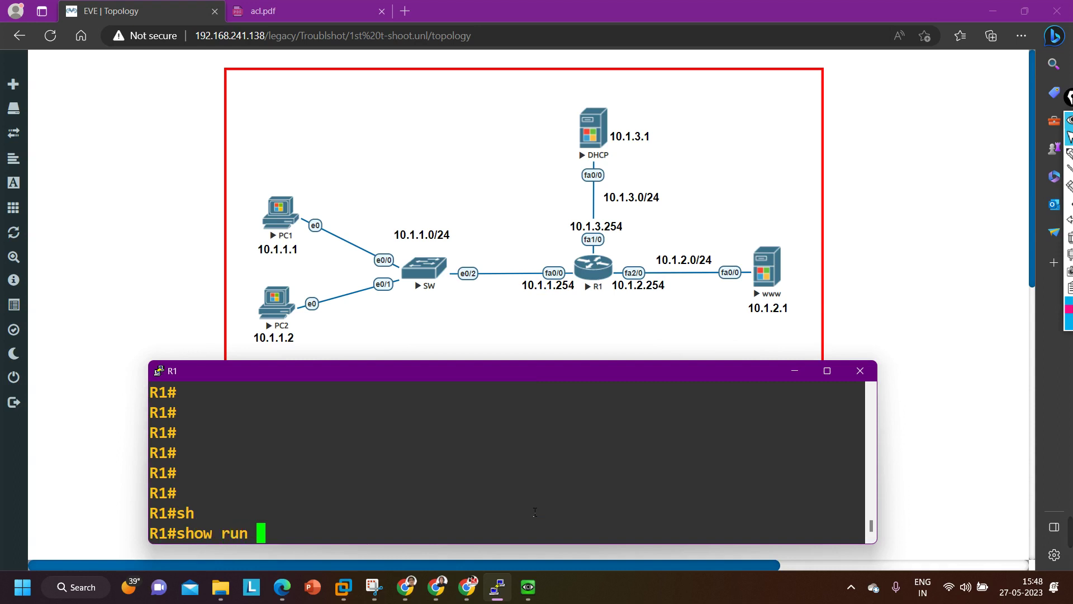
pyautogui.write('int f0/0')
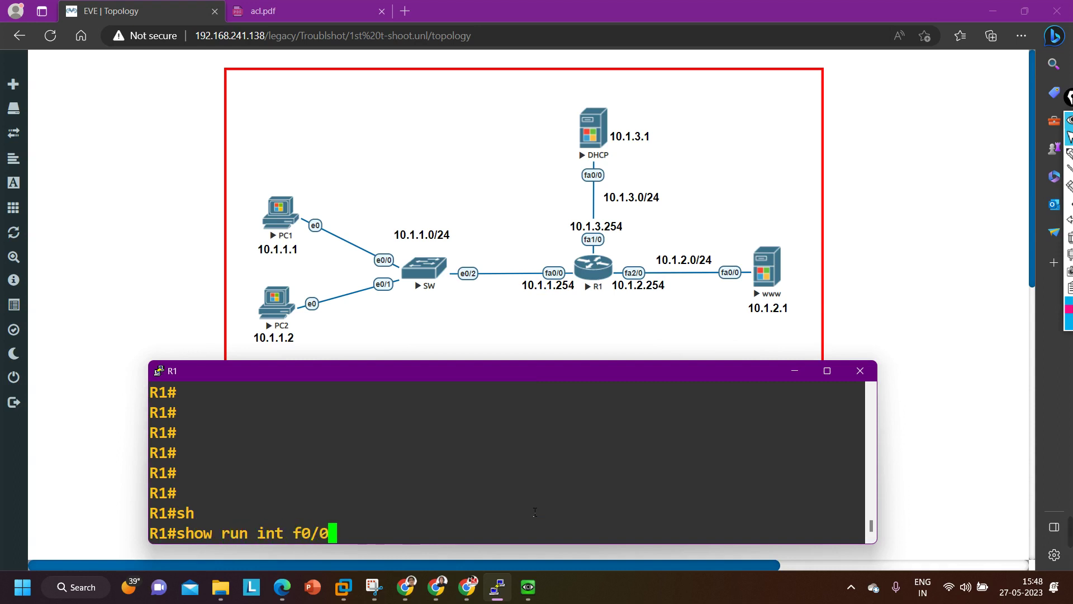
pyautogui.press('Return')
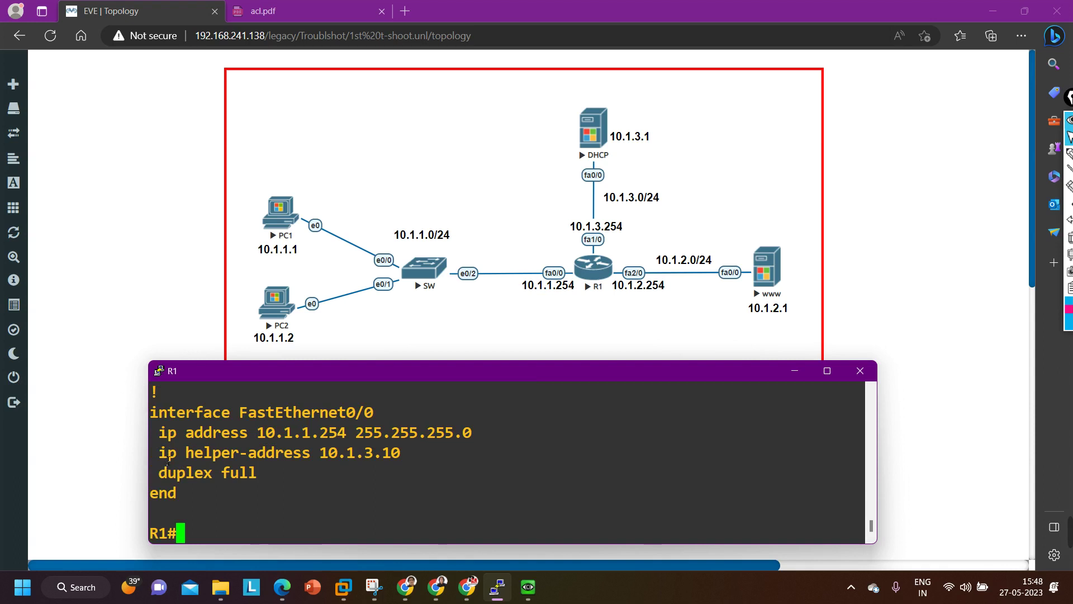
pyautogui.moveTo(168, 461); pyautogui.dragTo(407, 465)
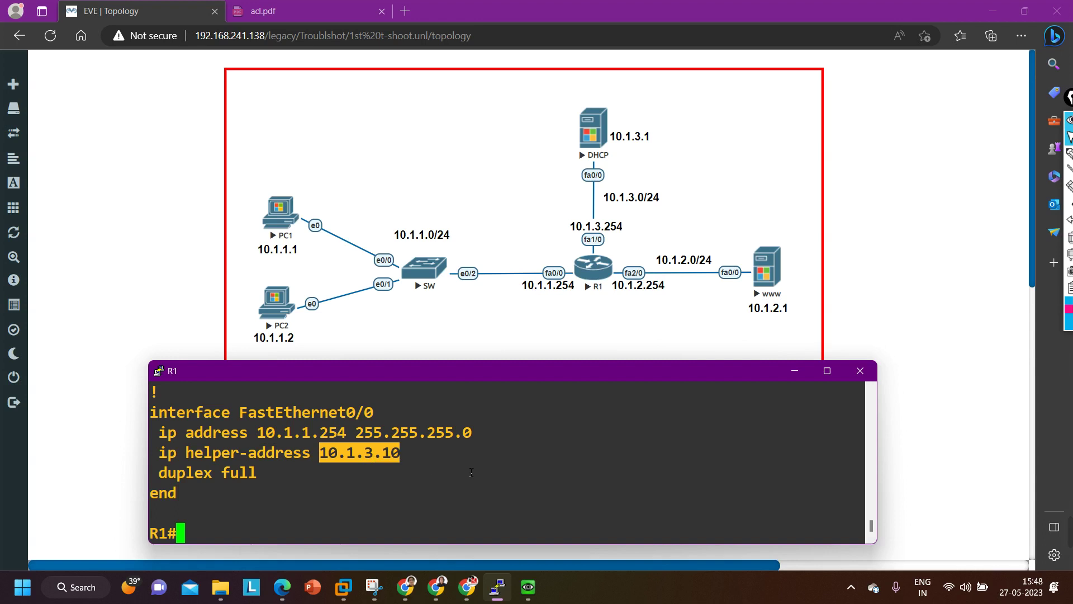
pyautogui.moveTo(315, 463); pyautogui.dragTo(400, 467)
pyautogui.moveTo(326, 458); pyautogui.dragTo(417, 459)
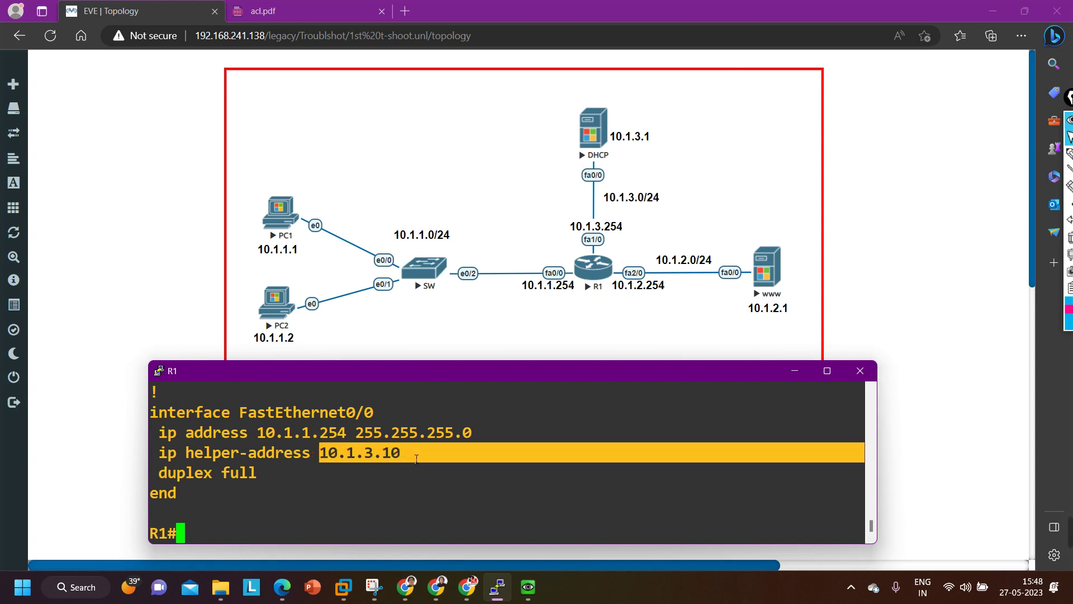
pyautogui.click(428, 485)
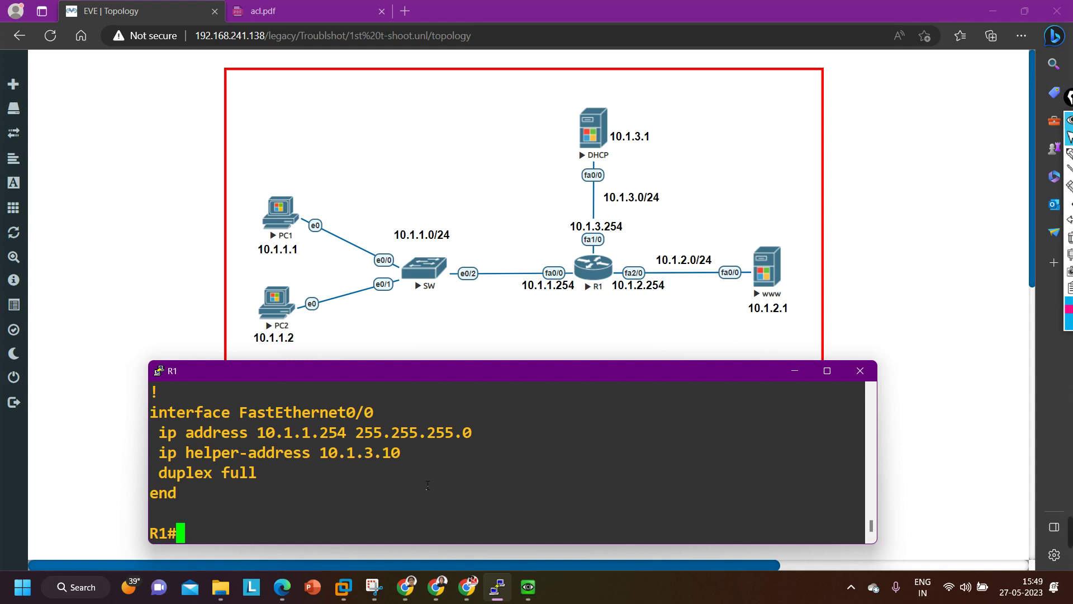
# - Enter R1's configuration mode and remove ip helper-address 10.1.3.10 from interface f0/0, reusing the copied configuration line
pyautogui.press('Return')
pyautogui.write('conf')
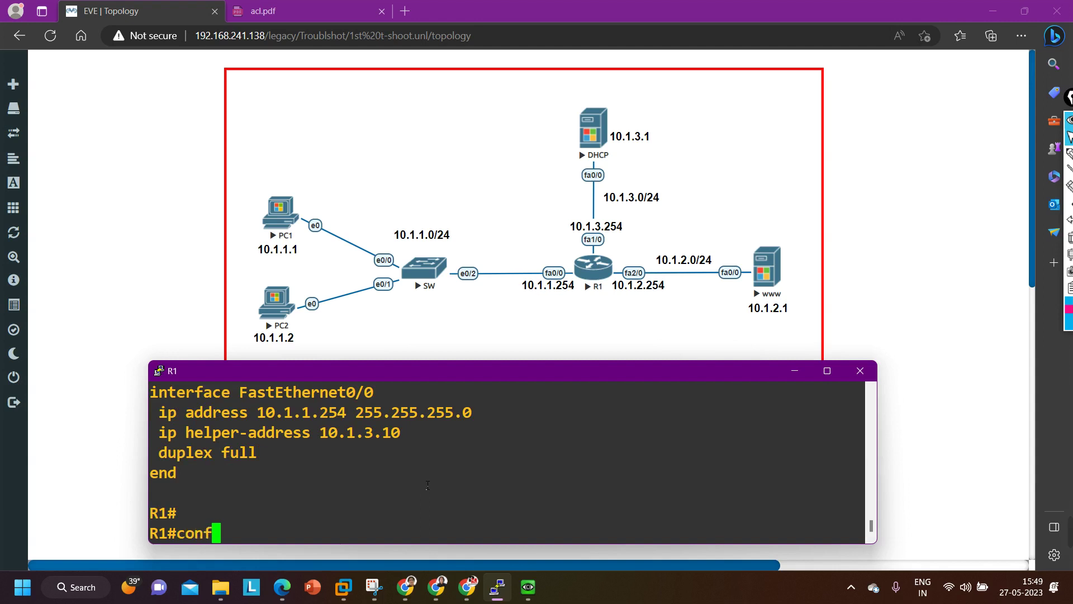
pyautogui.press('Tab')
pyautogui.press('Return')
pyautogui.press('Return')
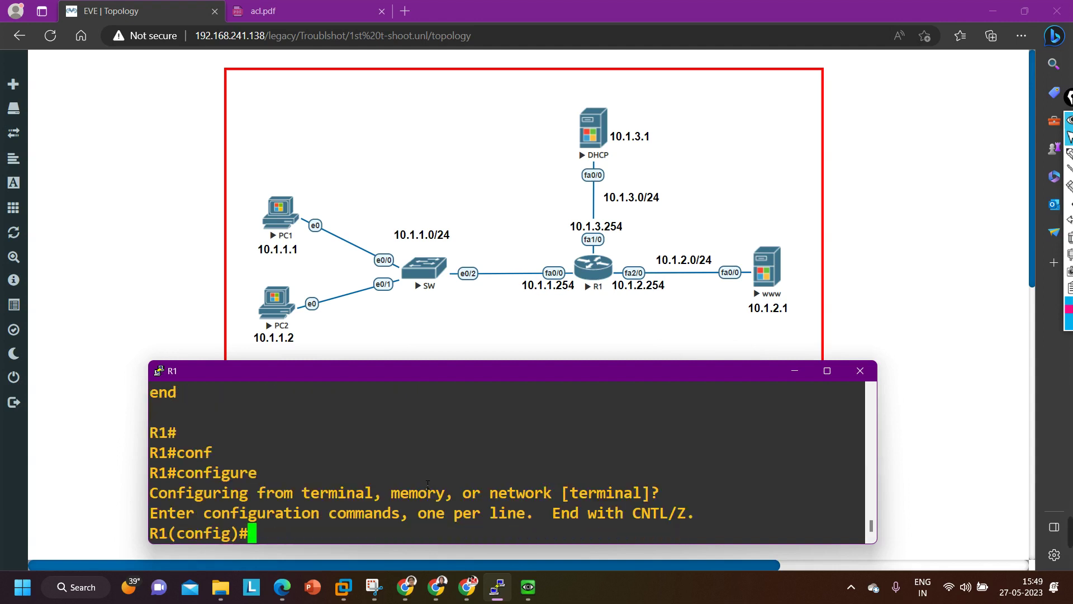
pyautogui.scroll(2, 428, 484)
pyautogui.moveTo(421, 432); pyautogui.dragTo(150, 433)
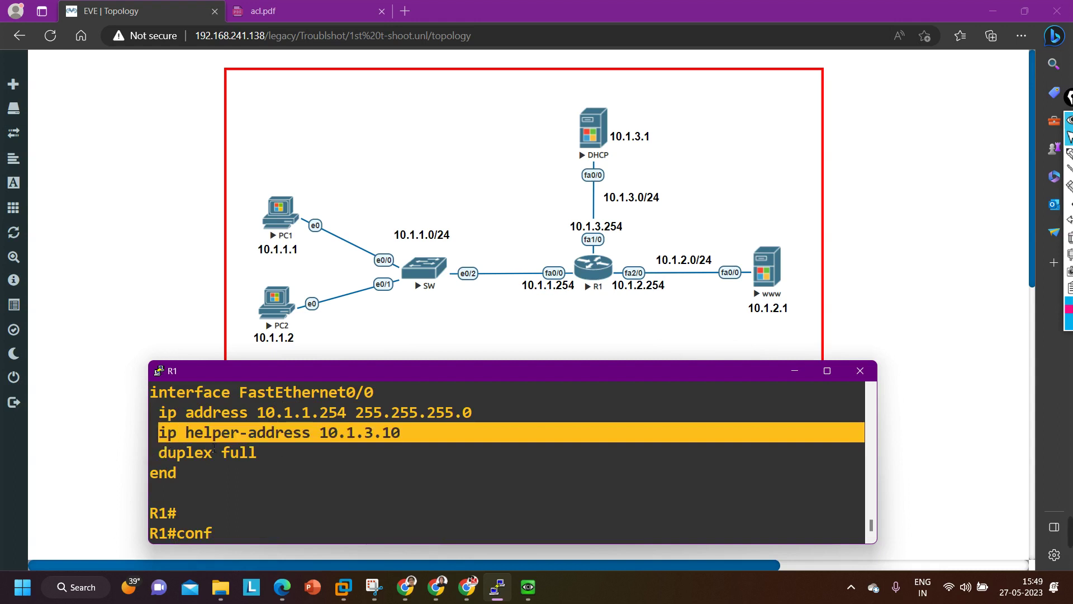
pyautogui.scroll(-2, 351, 489)
pyautogui.write('int f0/0')
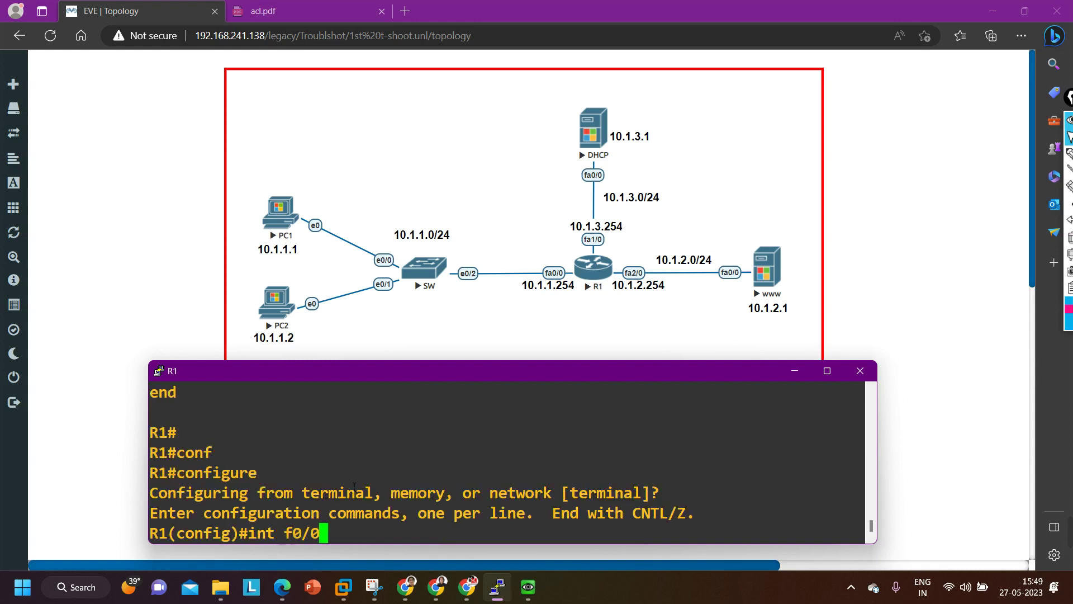
pyautogui.press('Return')
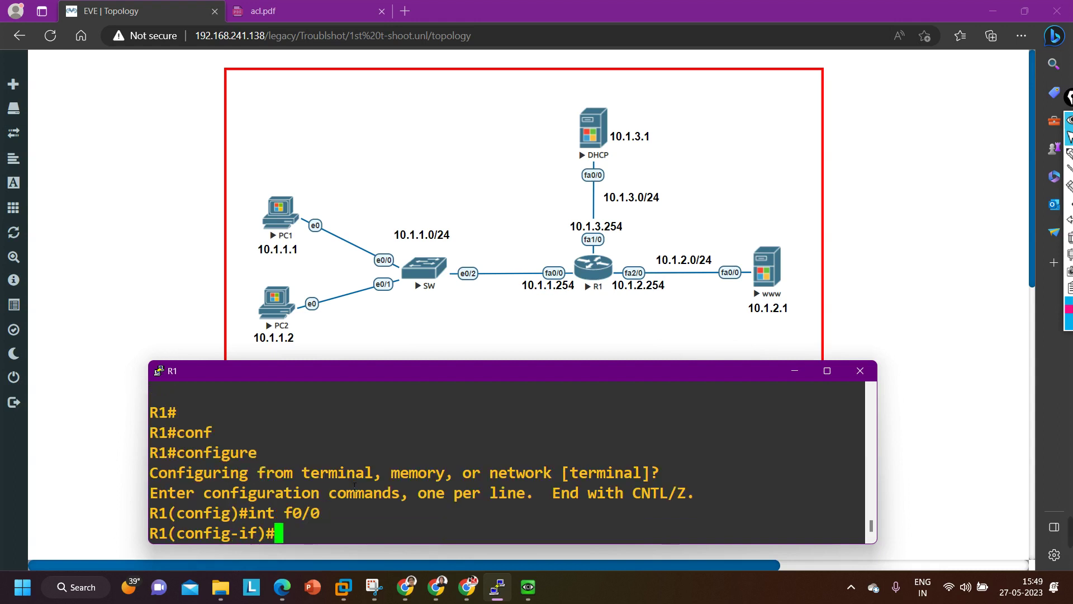
pyautogui.write('no')
pyautogui.rightClick(397, 526)
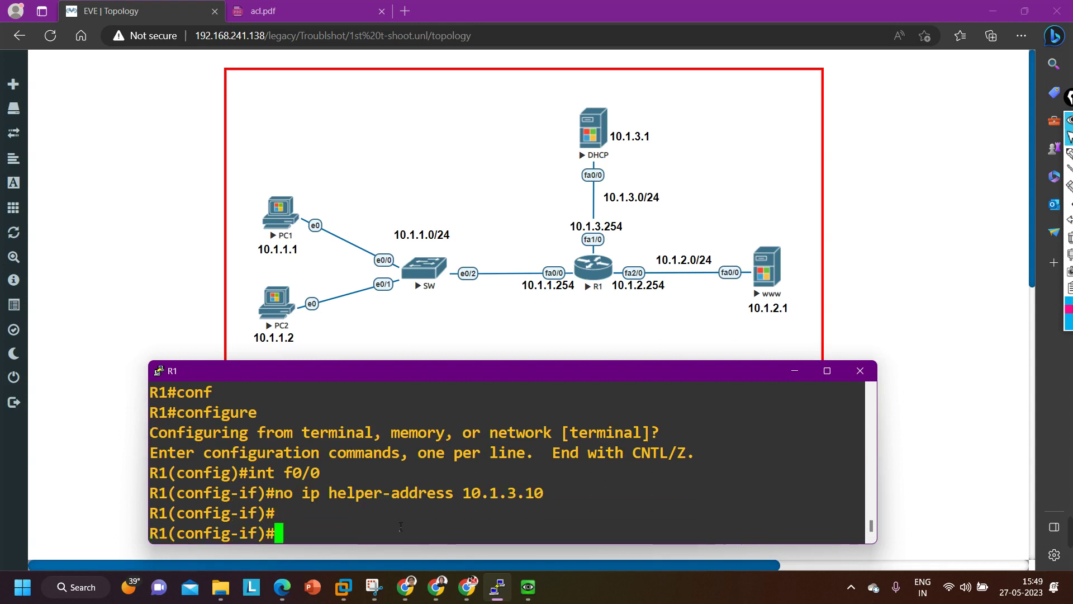
# - Highlight the removed helper-address command and check interface f0/0 from configuration mode with do show run int f0/0
pyautogui.moveTo(301, 492); pyautogui.dragTo(562, 503)
pyautogui.write('d')
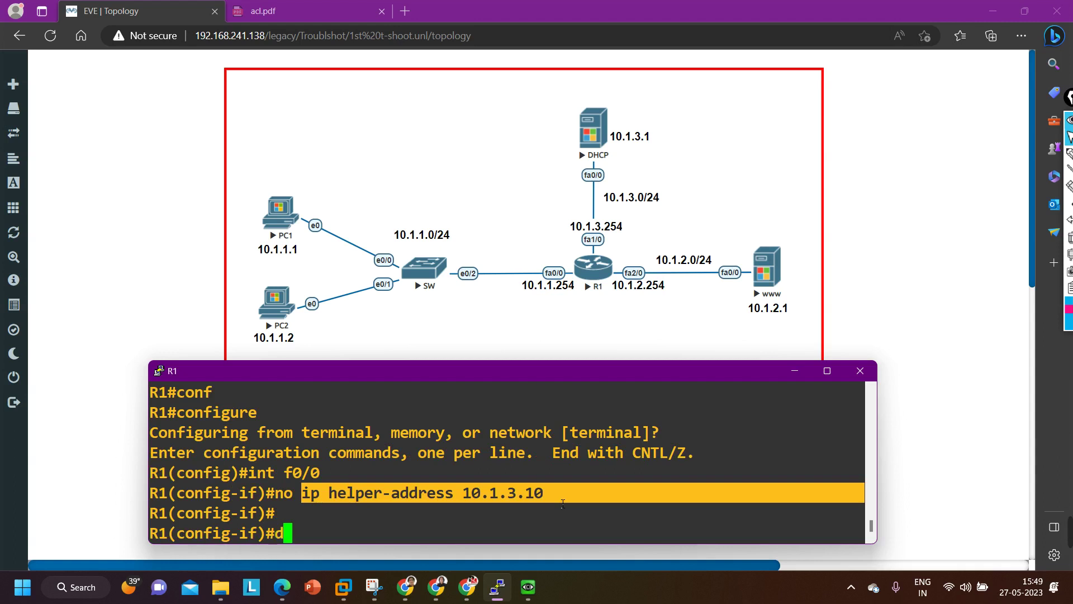
pyautogui.write('o show ru')
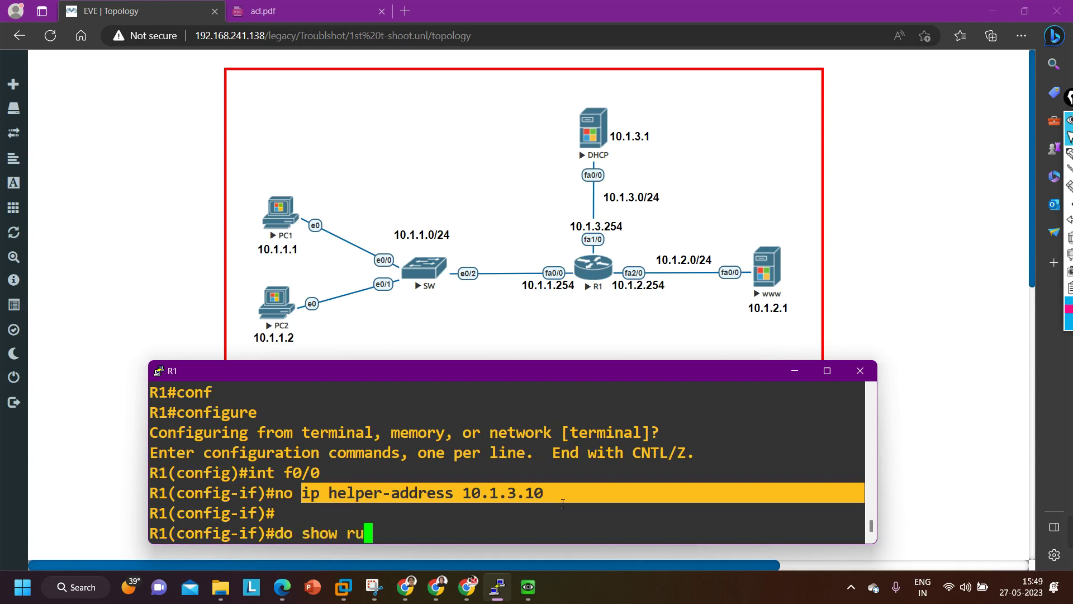
pyautogui.write('n int f0')
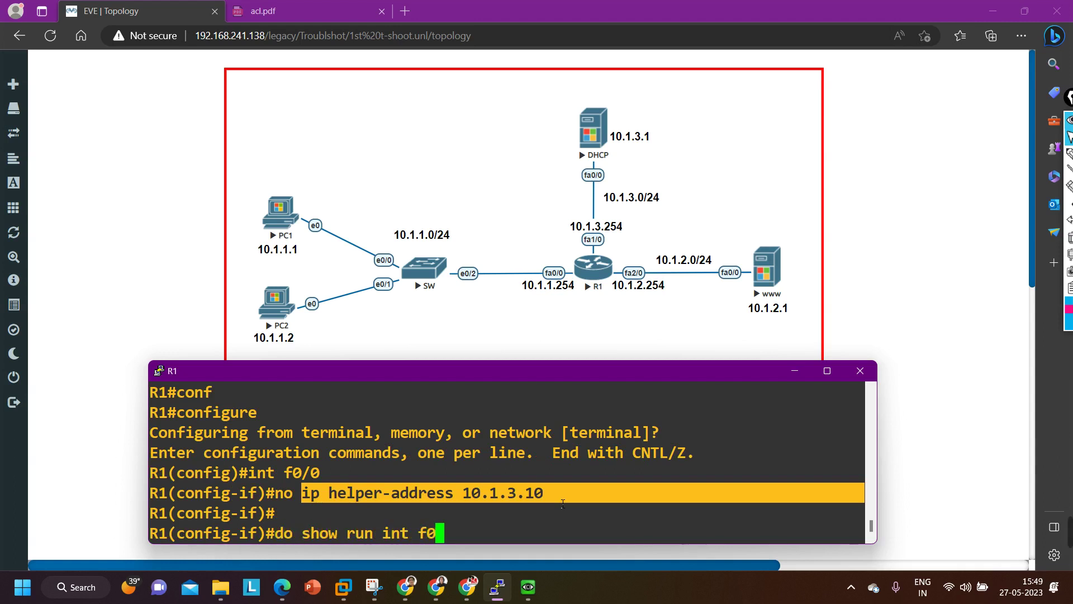
pyautogui.write('/*0')
pyautogui.press('Return')
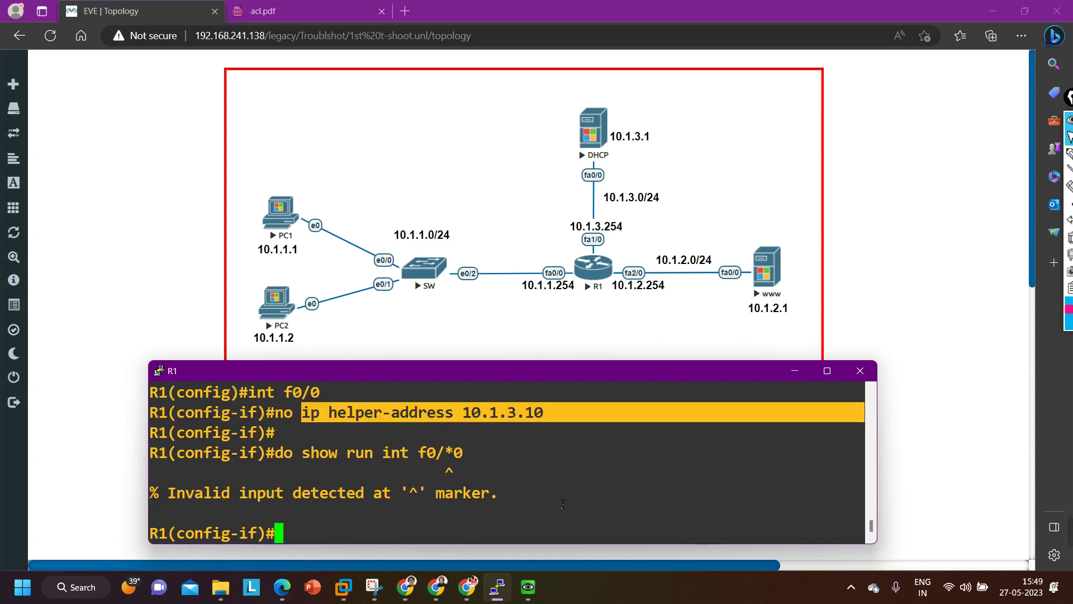
pyautogui.press('Up')
pyautogui.press('BackSpace')
pyautogui.press('BackSpace')
pyautogui.write('0/0')
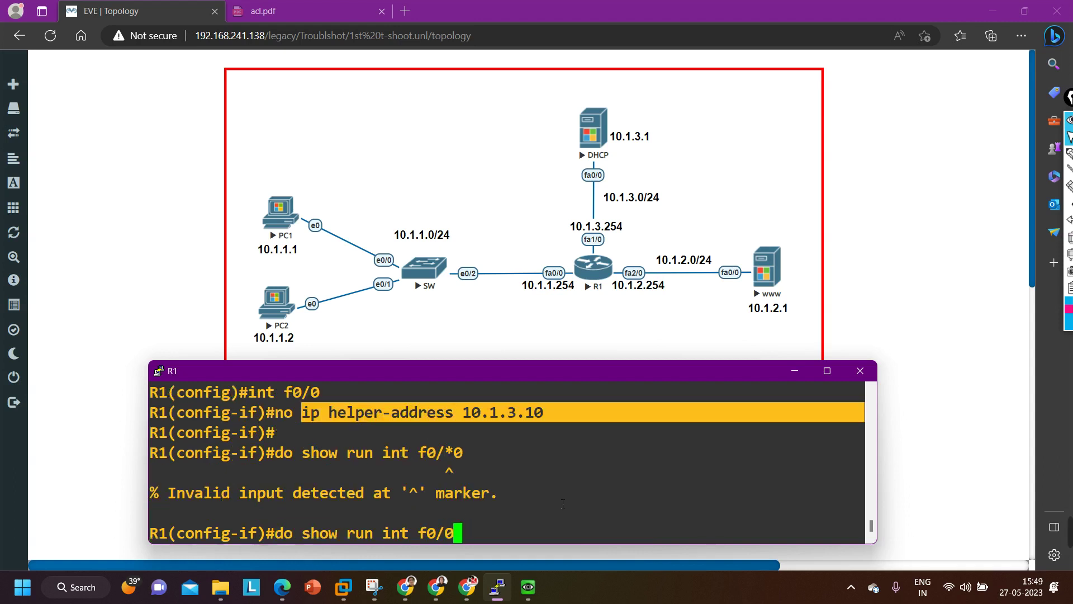
pyautogui.press('Return')
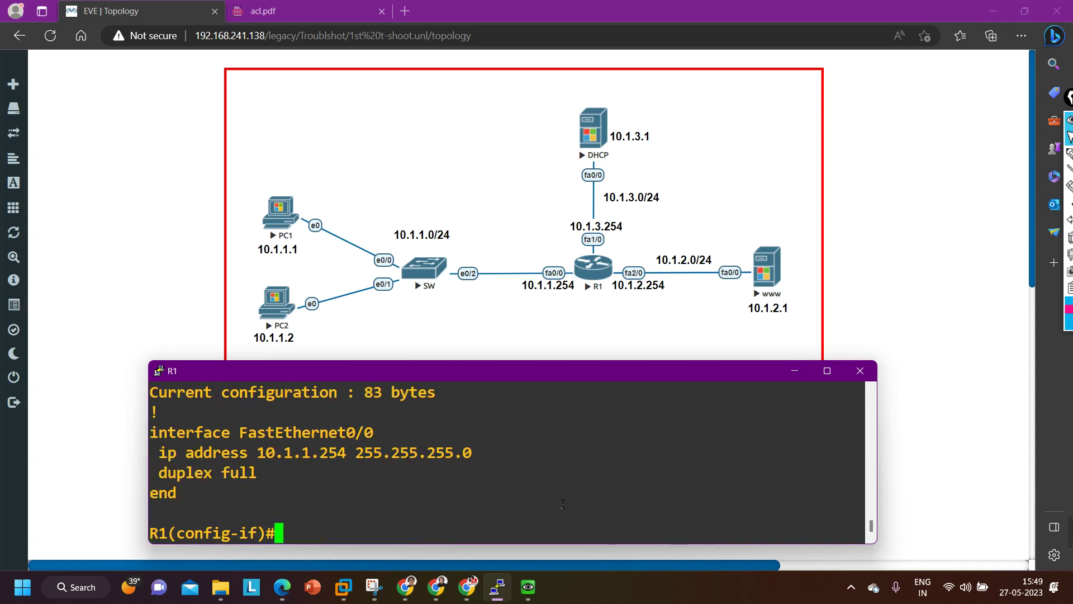
# - Set ip helper-address 10.1.3.1 on R1's interface f0/0 and leave configuration mode
pyautogui.write('ip hel')
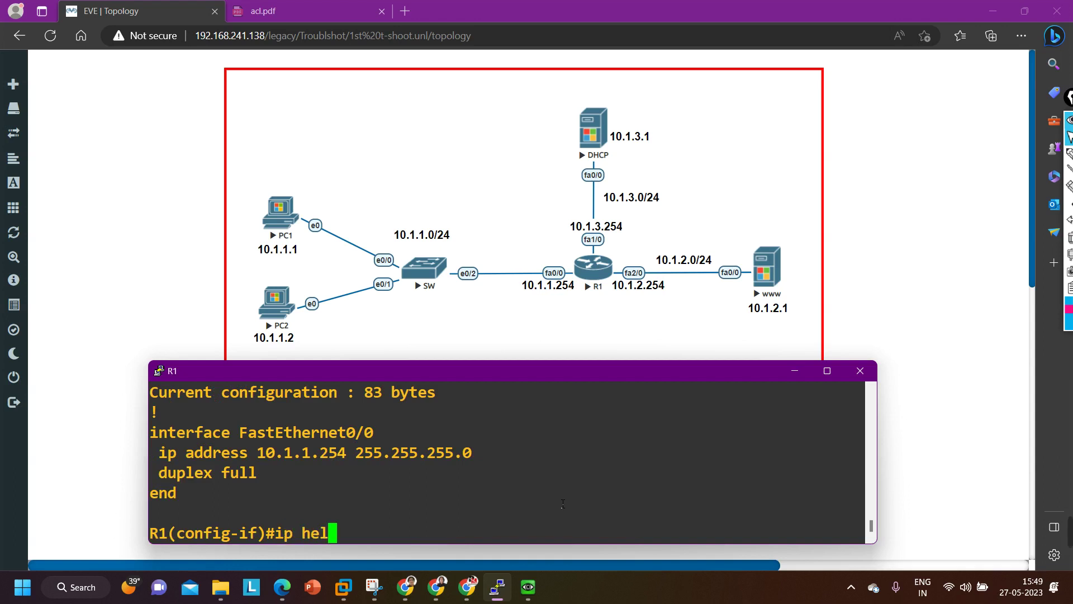
pyautogui.write('p')
pyautogui.press('Tab')
pyautogui.write('10.')
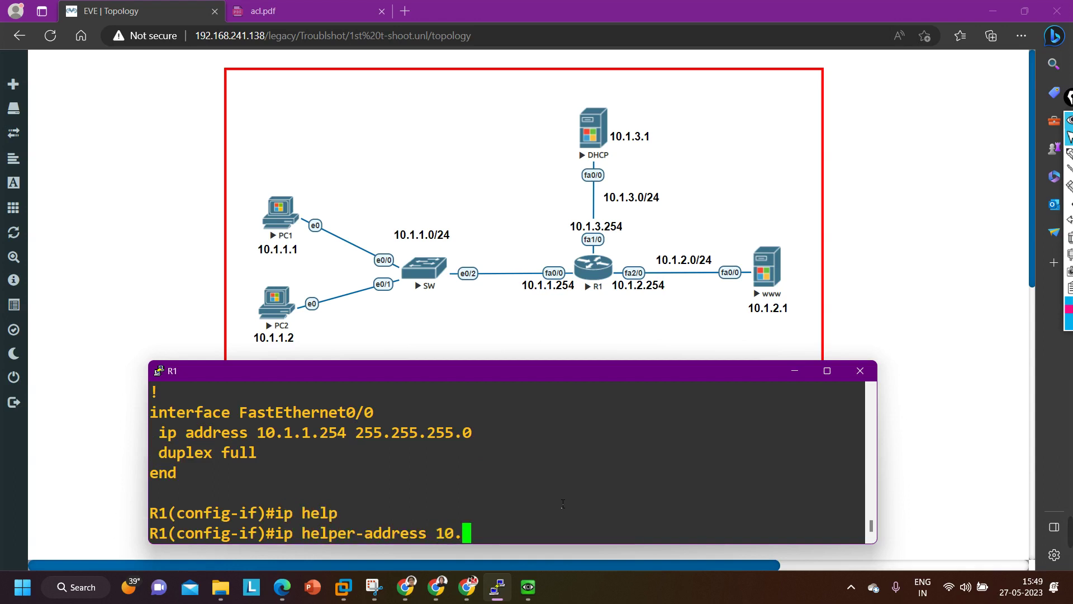
pyautogui.write('1.3.1')
pyautogui.press('Return')
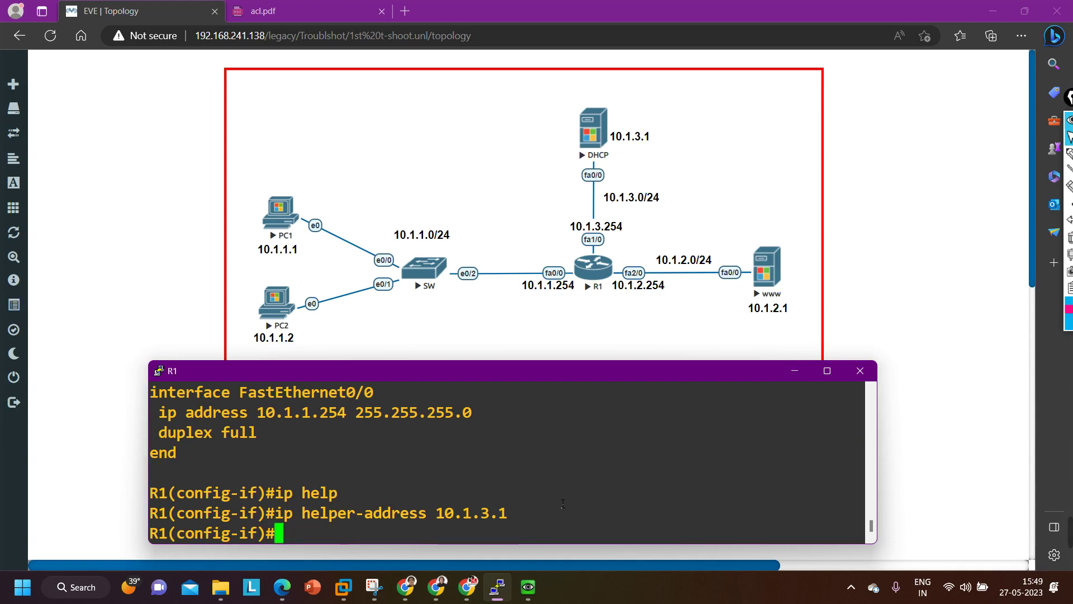
pyautogui.hotkey('ctrl', 'z')
pyautogui.press('Return')
pyautogui.press('Return')
# - Check the helper address in R1's running configuration with show run int f0/0
pyautogui.write('sho')
pyautogui.press('Tab')
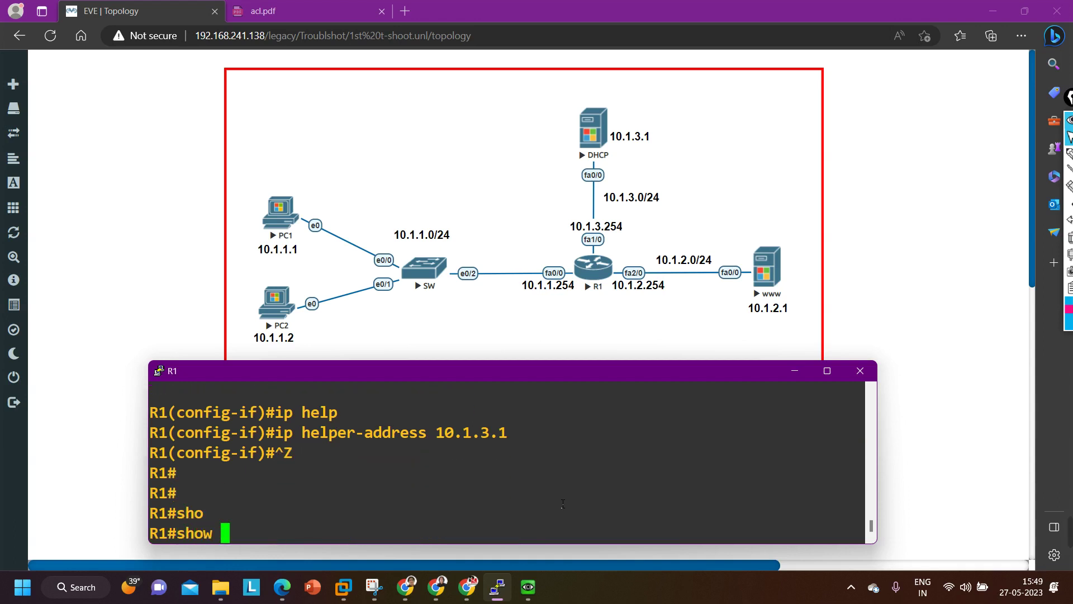
pyautogui.write('ruy')
pyautogui.press('Tab')
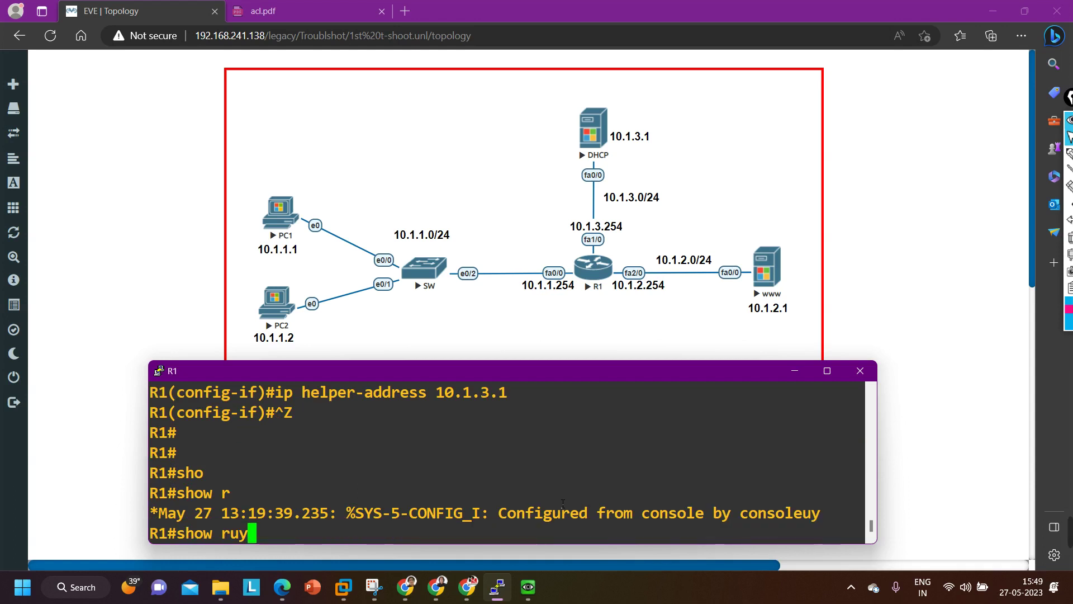
pyautogui.press('BackSpace')
pyautogui.write('n int')
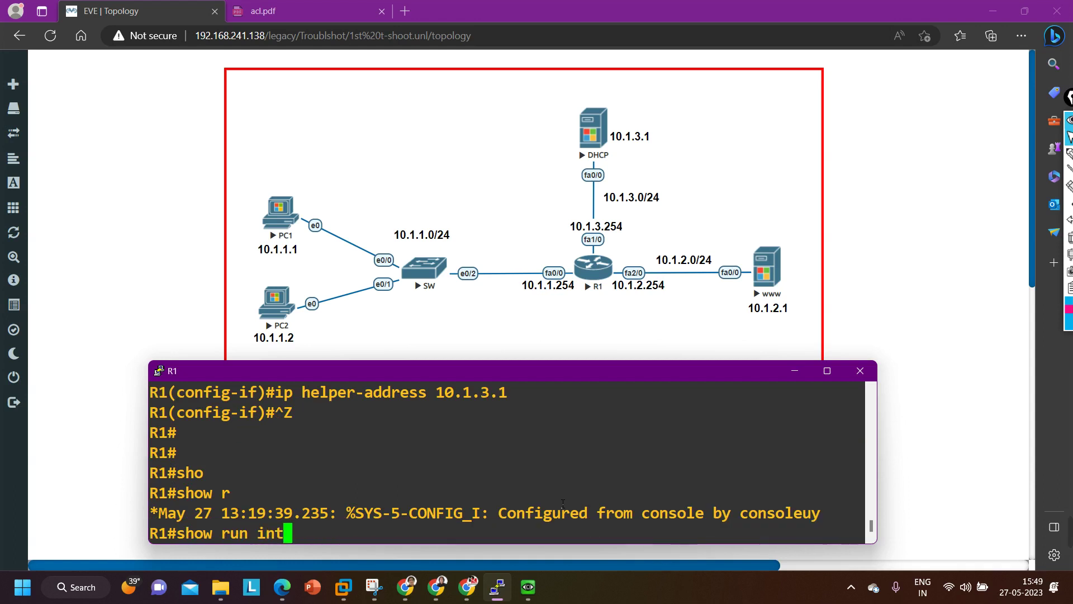
pyautogui.write(' f0/0')
pyautogui.press('Return')
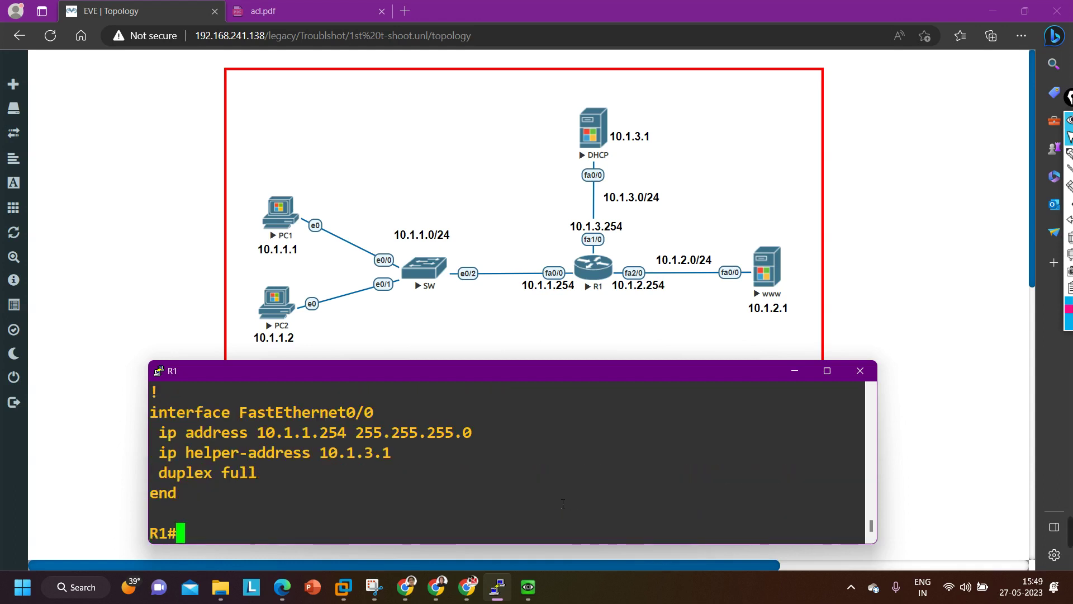
pyautogui.press('Return')
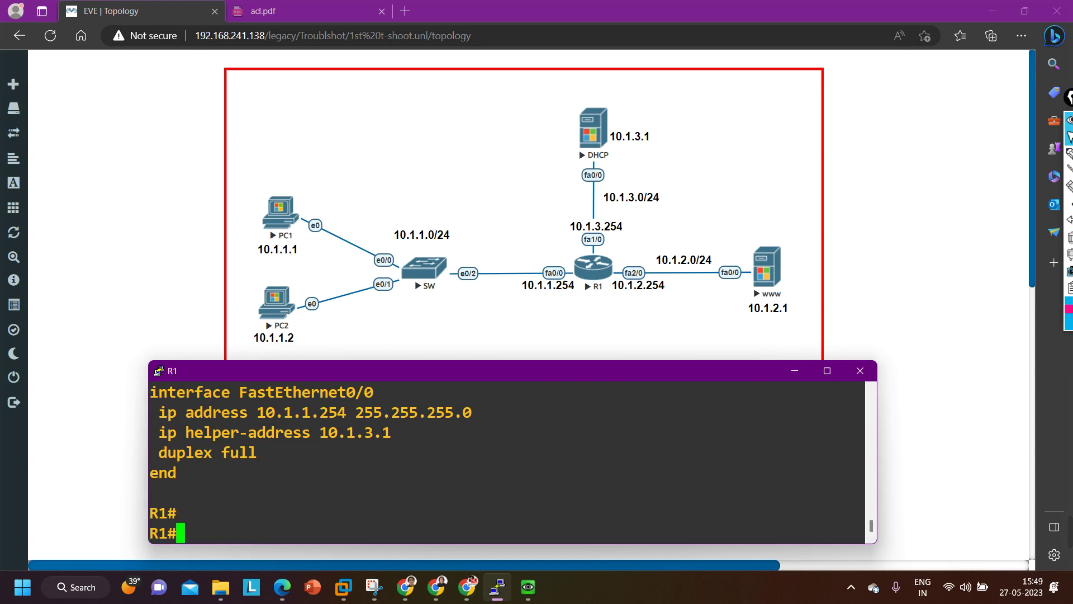
# - Switch to PC1's command prompt, enlarge its visible area and request a new DHCP lease with ipconfig /renew
pyautogui.click(867, 297)
pyautogui.moveTo(496, 590)
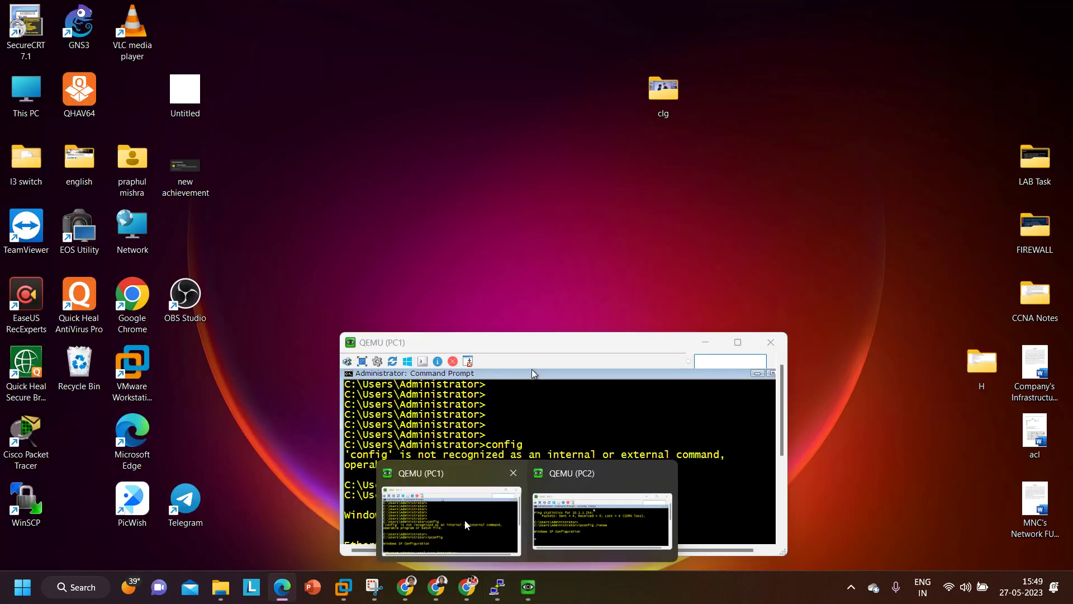
pyautogui.click(464, 519)
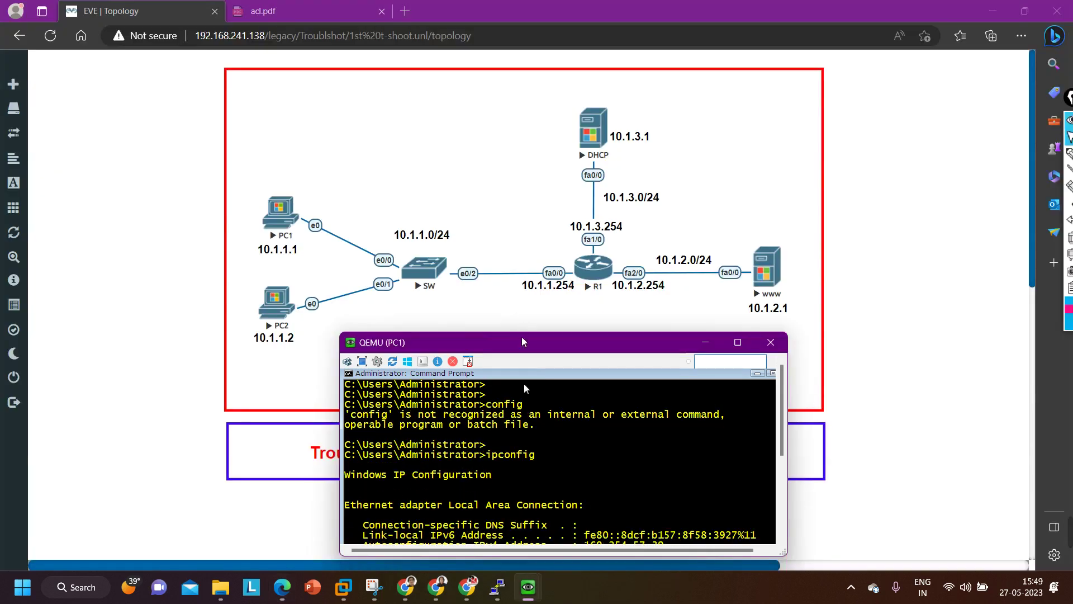
pyautogui.moveTo(525, 338); pyautogui.dragTo(524, 180)
pyautogui.press('Return')
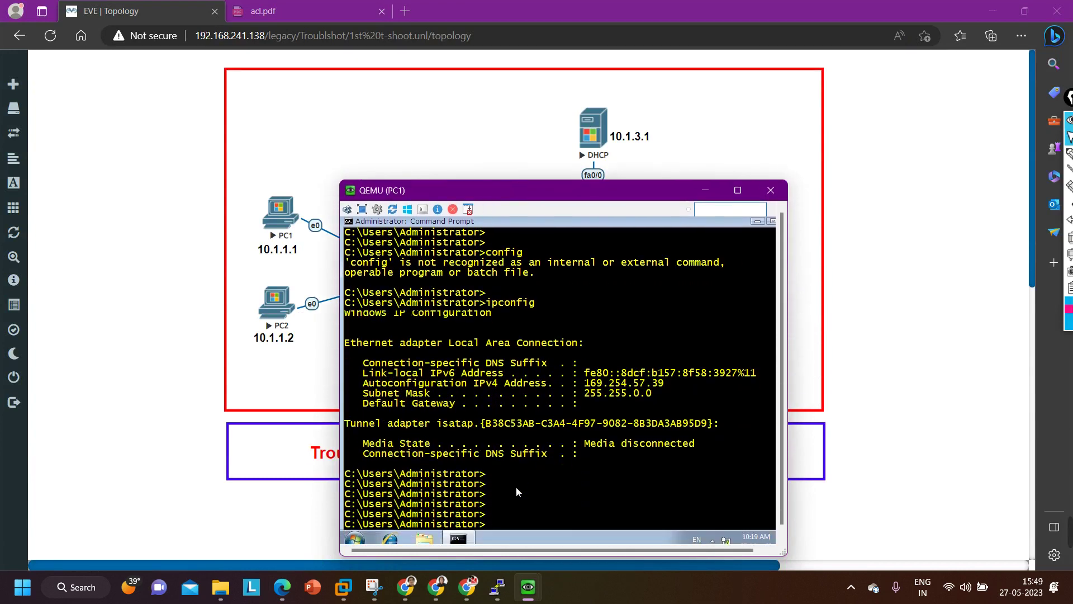
pyautogui.write('ipco')
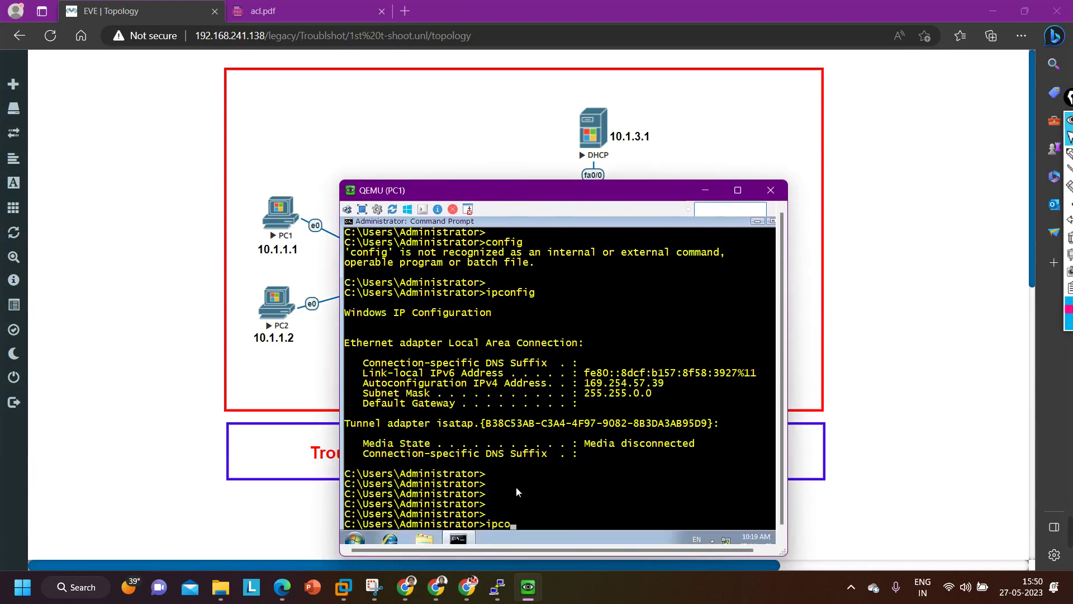
pyautogui.write('nfig /renew')
pyautogui.press('Return')
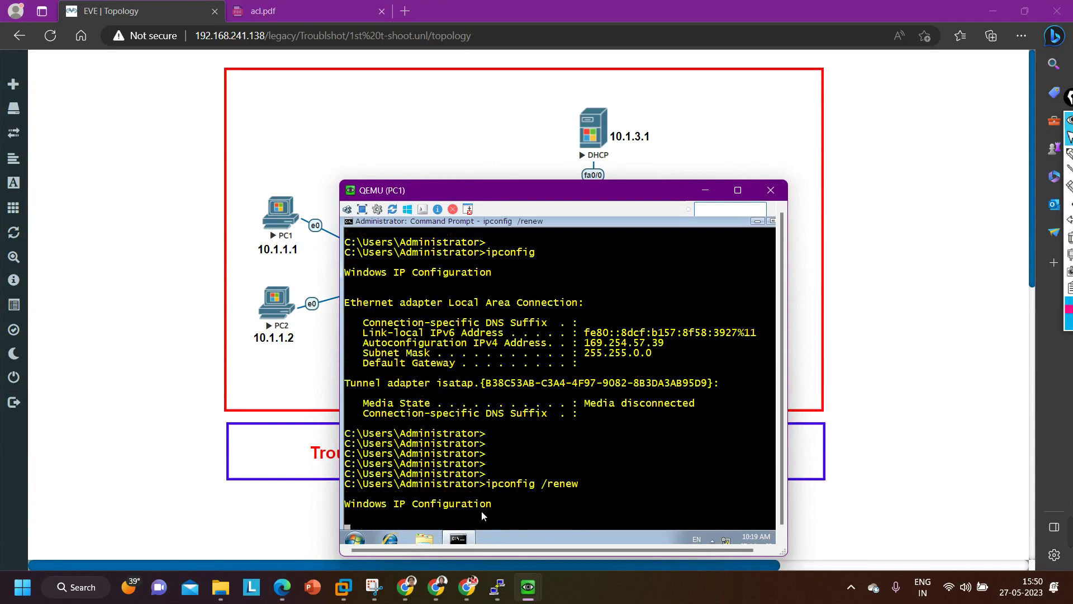
# - Switch to PC2's command prompt and request a new DHCP lease with ipconfig /renew, correcting the mistyped command
pyautogui.moveTo(527, 587)
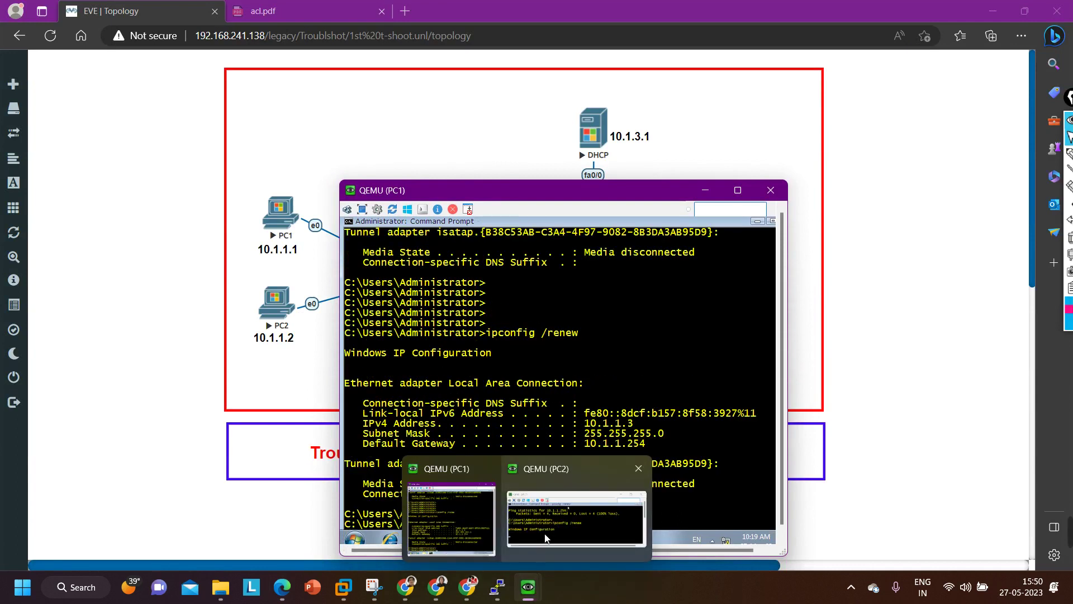
pyautogui.click(576, 519)
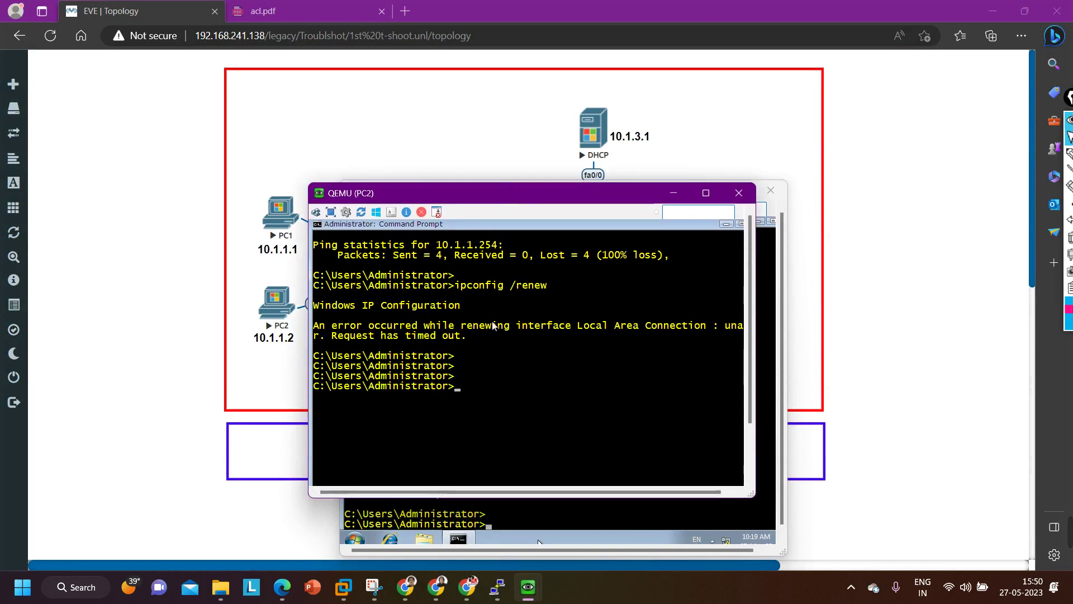
pyautogui.press('Return')
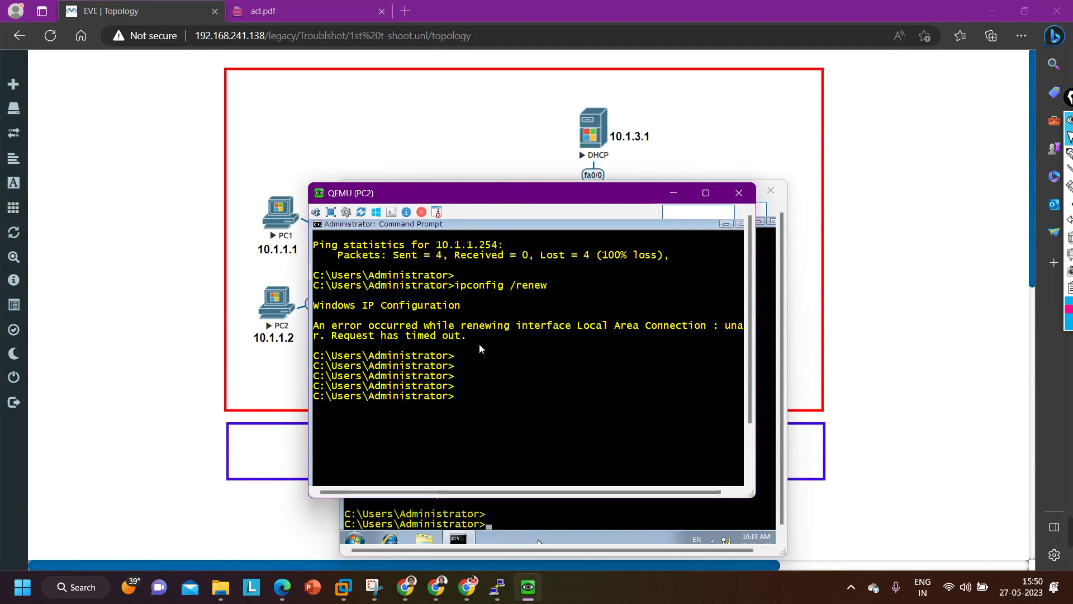
pyautogui.write('ipconfi /')
pyautogui.press('BackSpace')
pyautogui.write('renew')
pyautogui.press('Return')
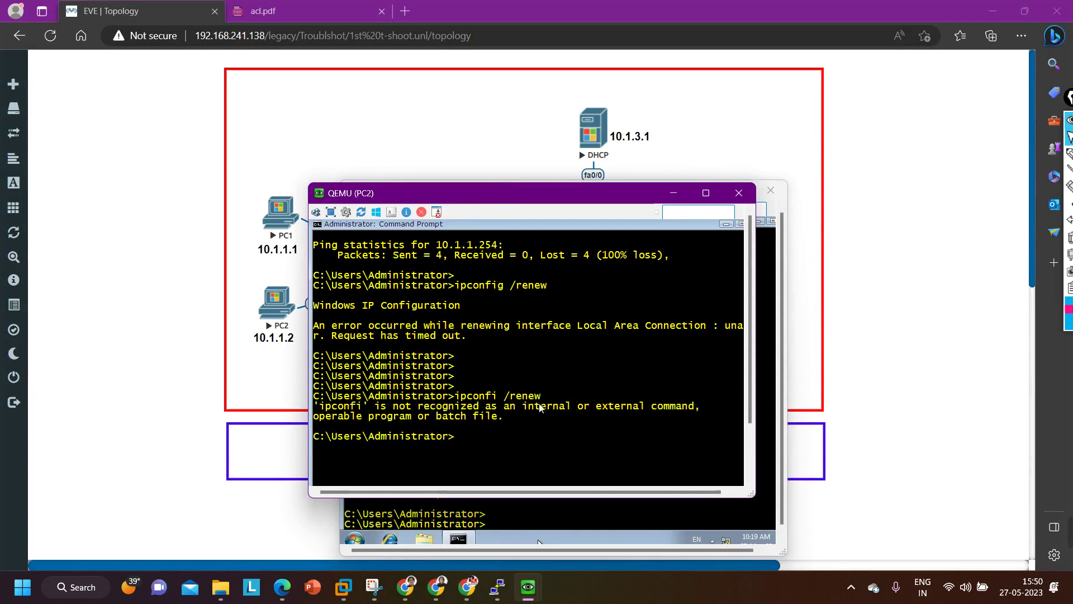
pyautogui.press('Up')
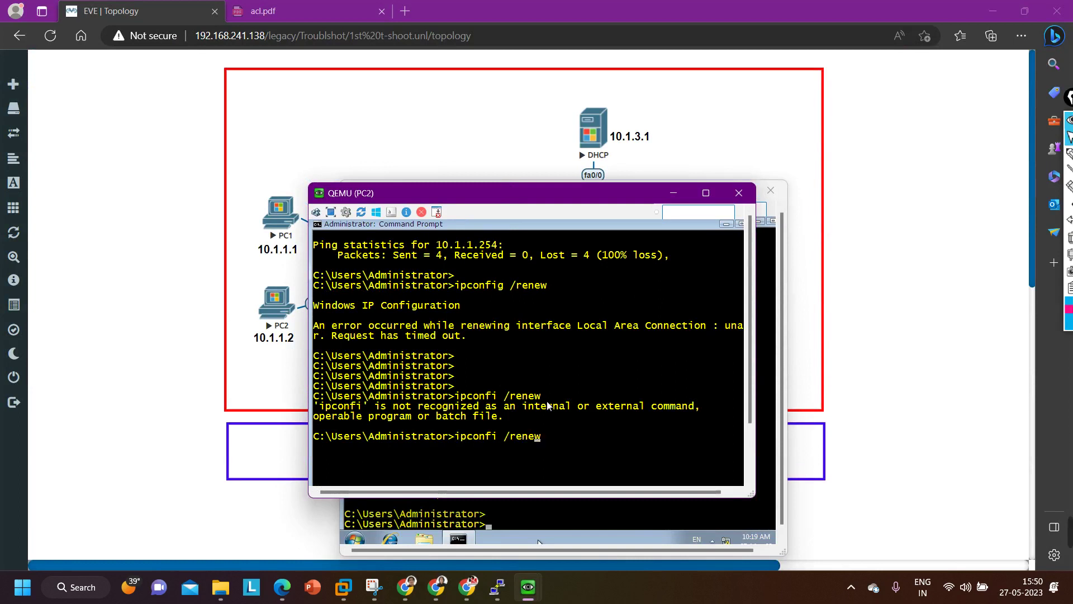
pyautogui.press('Left')
pyautogui.press('Left')
pyautogui.press('Left')
pyautogui.press('Left')
pyautogui.press('Left')
pyautogui.press('Left')
pyautogui.press('Left')
pyautogui.write('g')
pyautogui.press('Return')
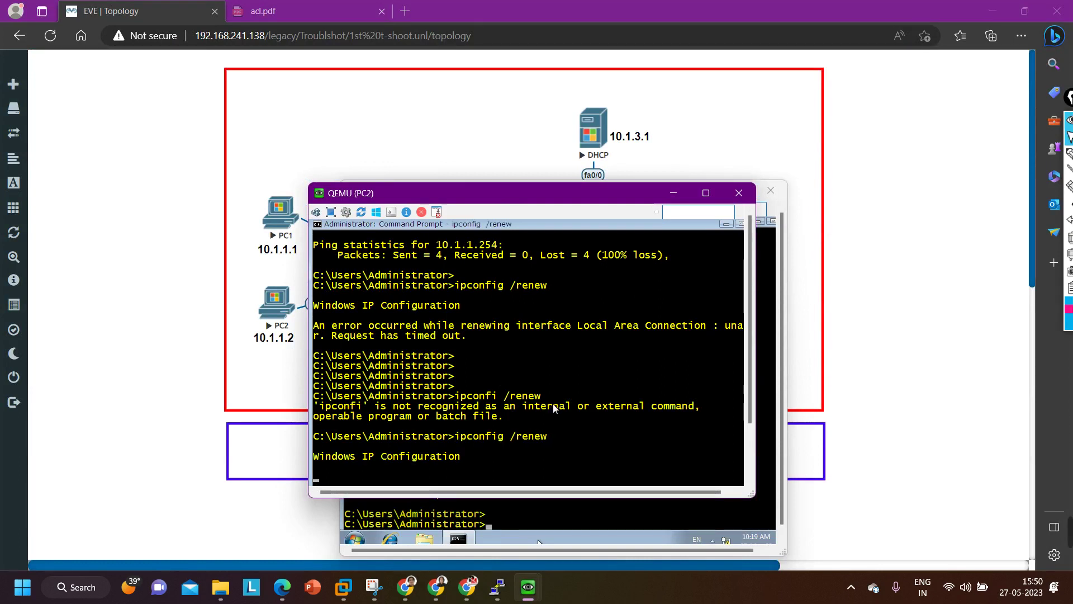
# - Return to PC1's console and check its assigned address, subnet mask and gateway with ipconfig
pyautogui.click(674, 193)
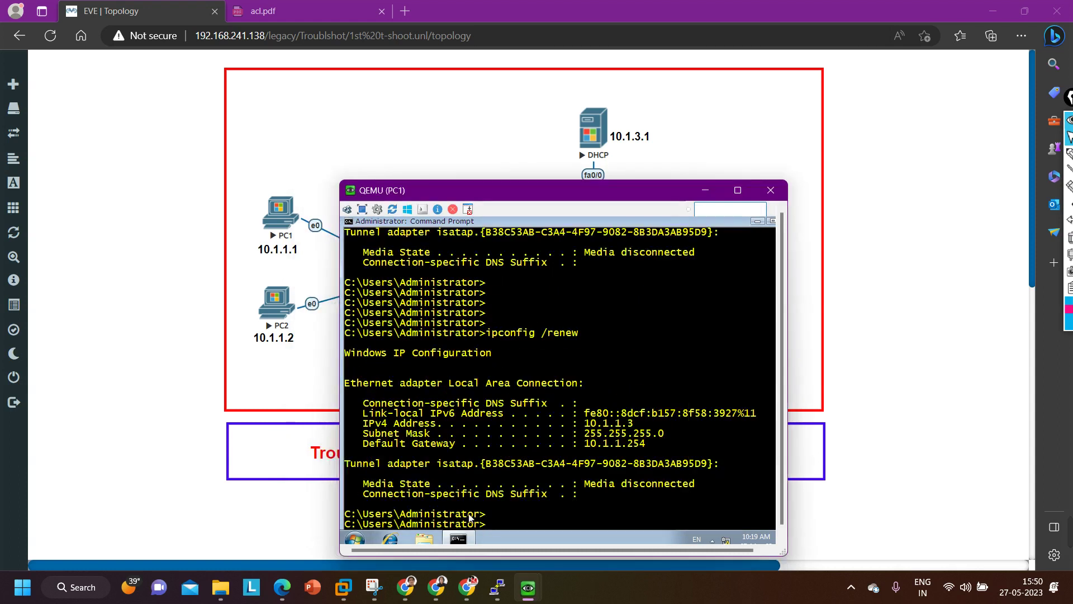
pyautogui.scroll(-6, 542, 482)
pyautogui.scroll(4, 541, 482)
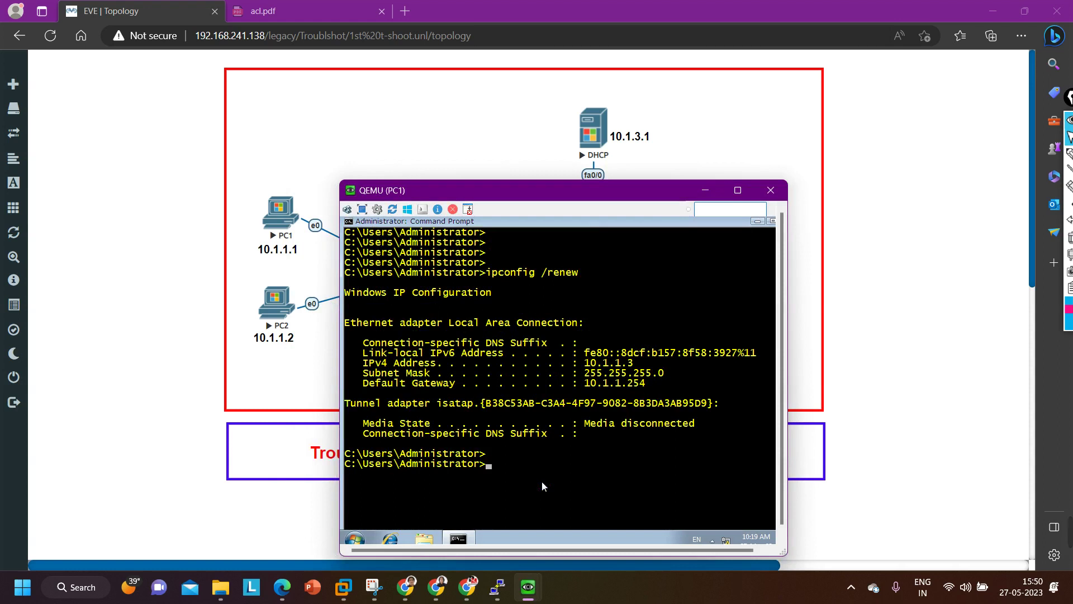
pyautogui.write('ipconfig')
pyautogui.press('Return')
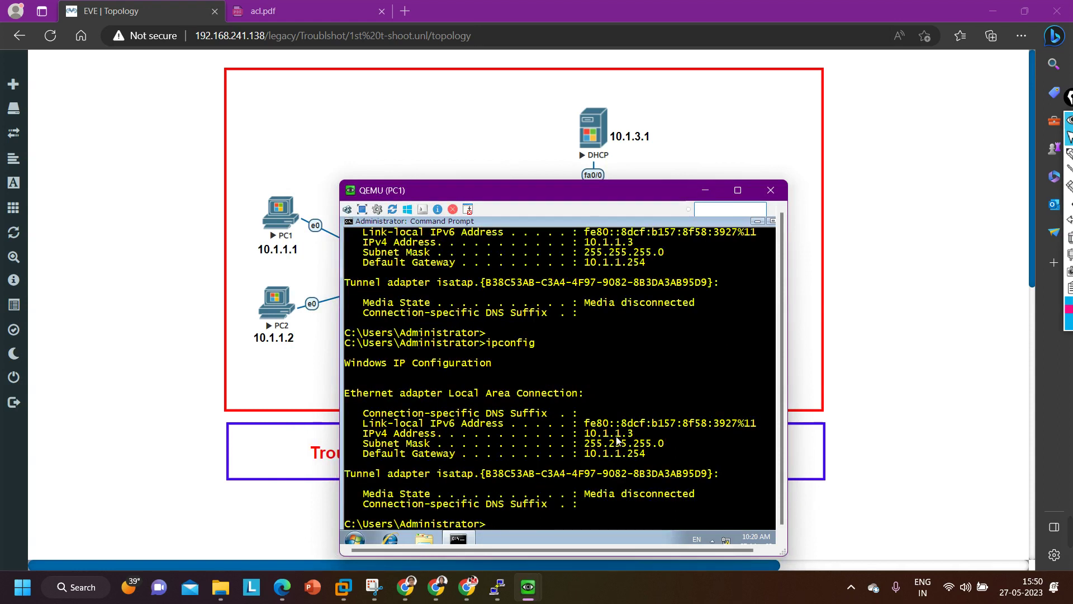
# - Switch to PC2's console and review the address settings in its ipconfig /renew output
pyautogui.moveTo(532, 594)
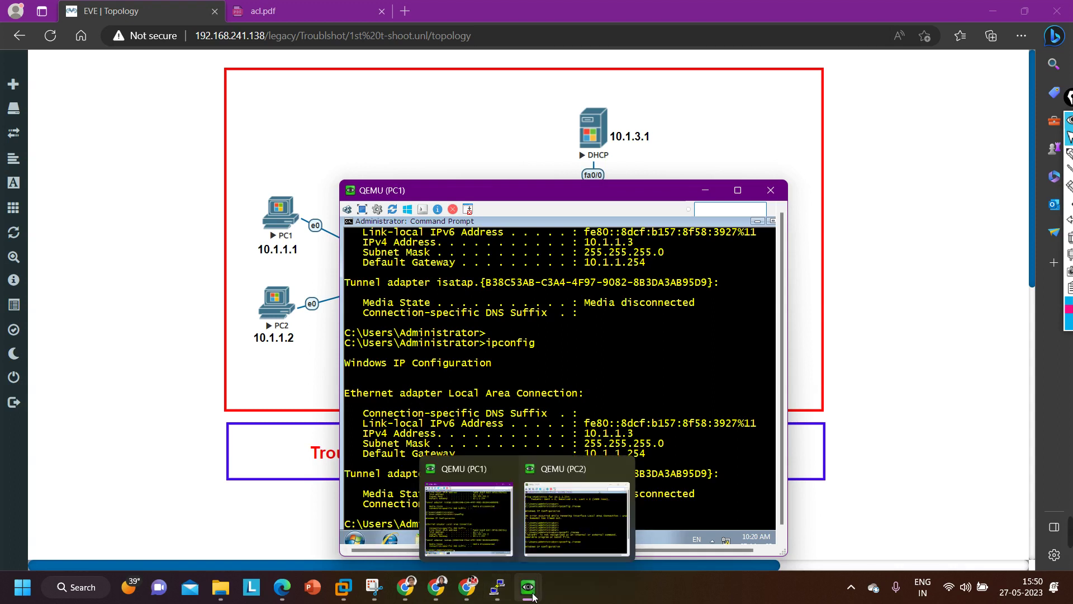
pyautogui.click(573, 522)
pyautogui.scroll(-1, 527, 442)
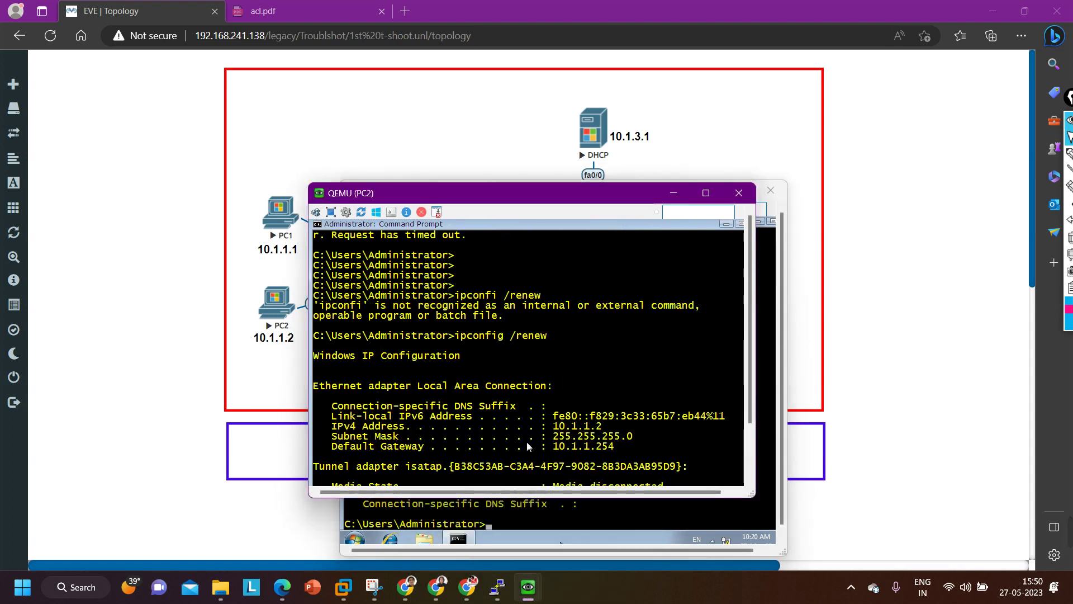
pyautogui.scroll(-1, 526, 441)
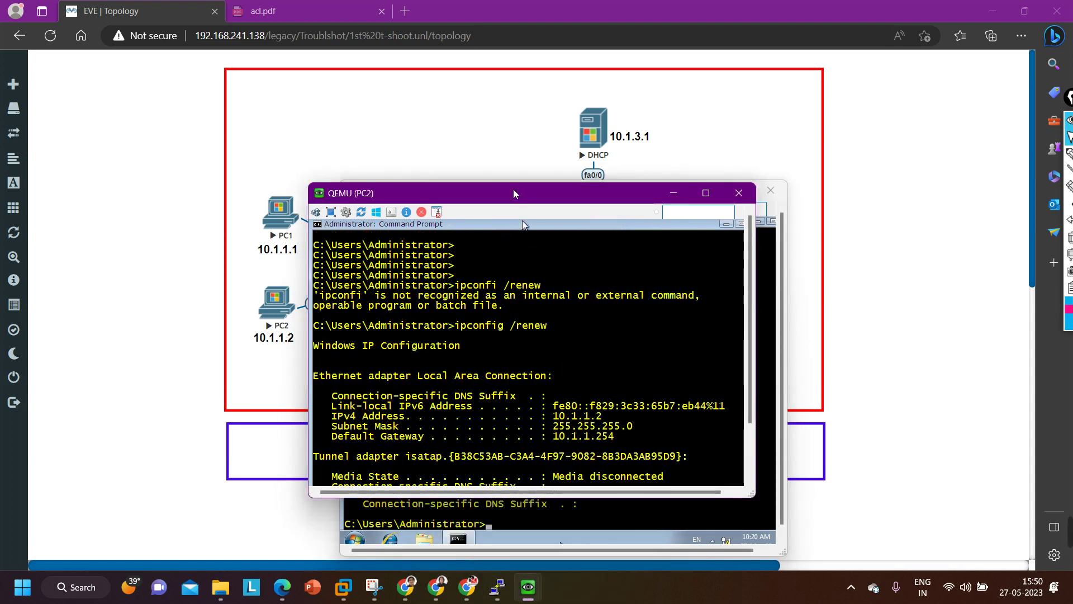
# - Bring PC1's console forward, shrink it to uncover the topology, and check its IP settings again with ipconfig
pyautogui.hotkey('alt', 'Tab')
pyautogui.moveTo(514, 196); pyautogui.dragTo(517, 322)
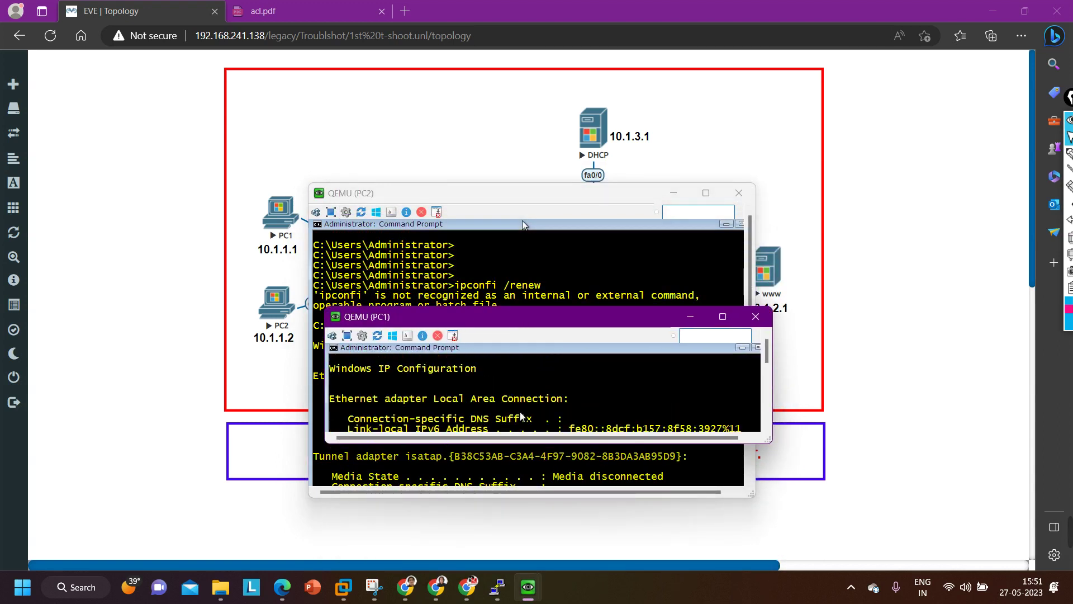
pyautogui.write('i')
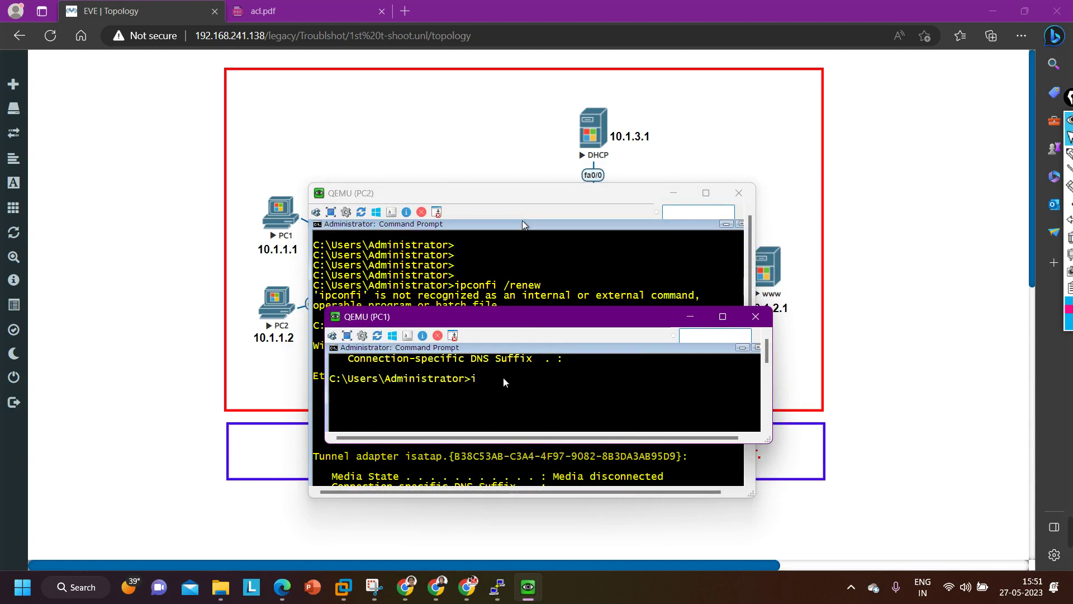
pyautogui.write('pconfig')
pyautogui.press('Return')
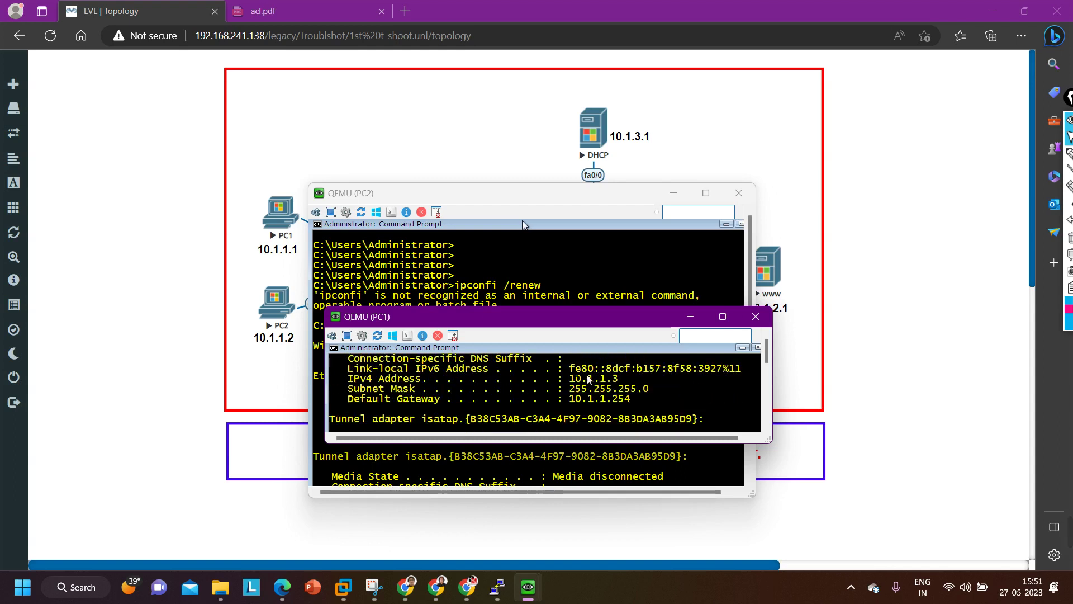
# - Review PC2's IPv4 address, shrink its console to uncover the topology, and ping the web server at 10.1.2.1
pyautogui.click(522, 223)
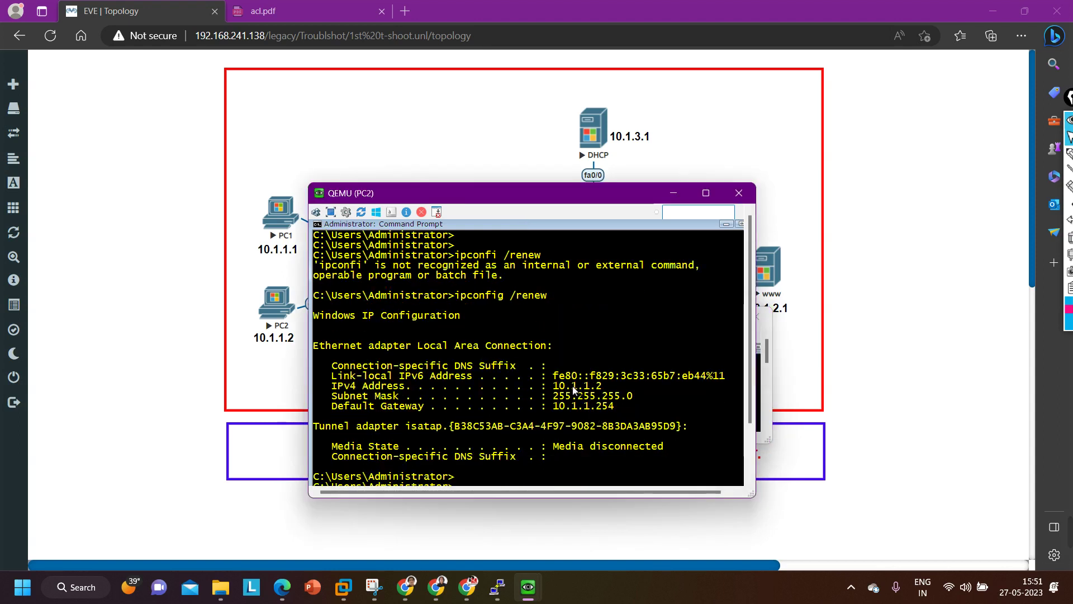
pyautogui.moveTo(497, 190); pyautogui.dragTo(506, 349)
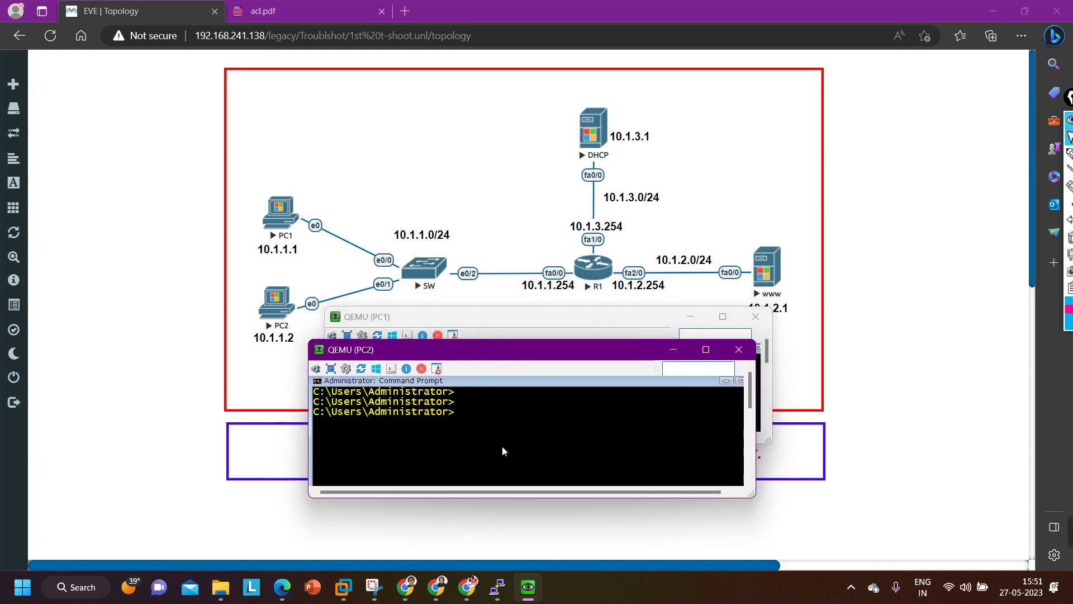
pyautogui.write('ping 10.')
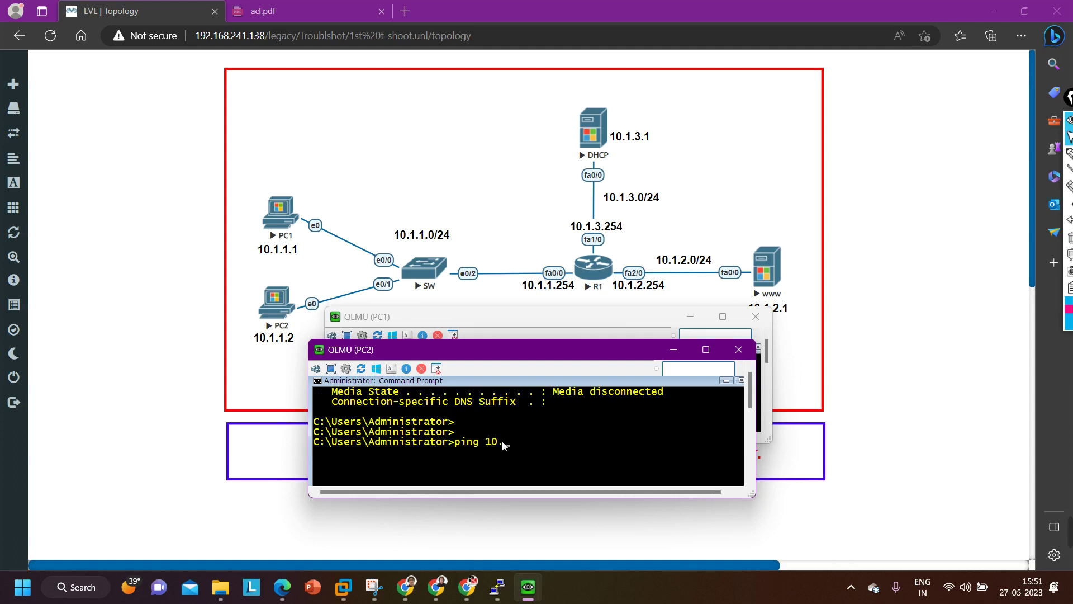
pyautogui.write('1.2.1')
pyautogui.press('Return')
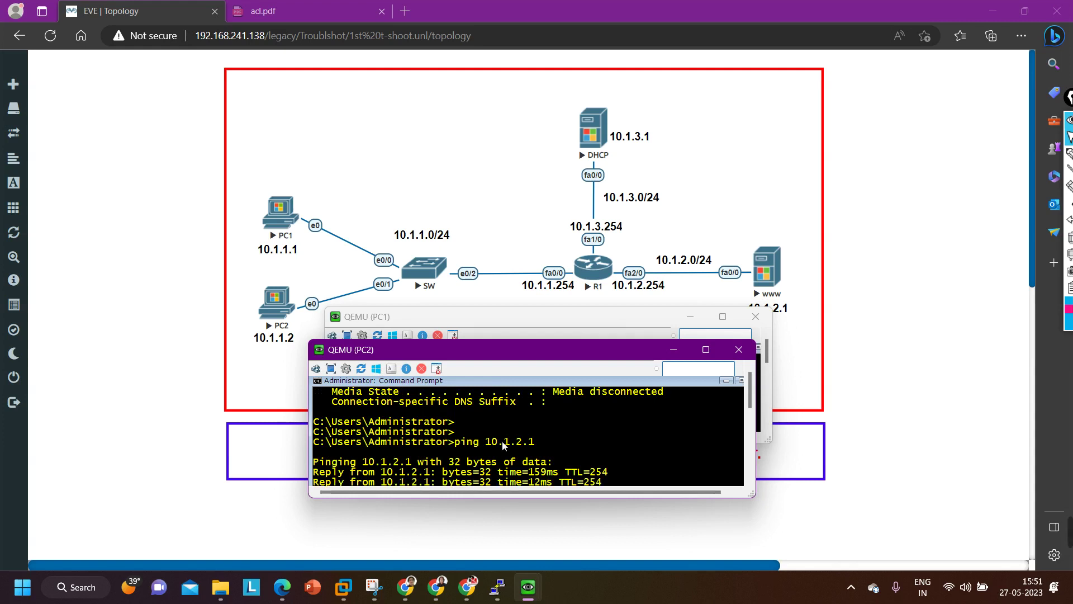
# - Ping the web server at 10.1.2.1 from PC1's command prompt, then return to the network topology
pyautogui.click(455, 317)
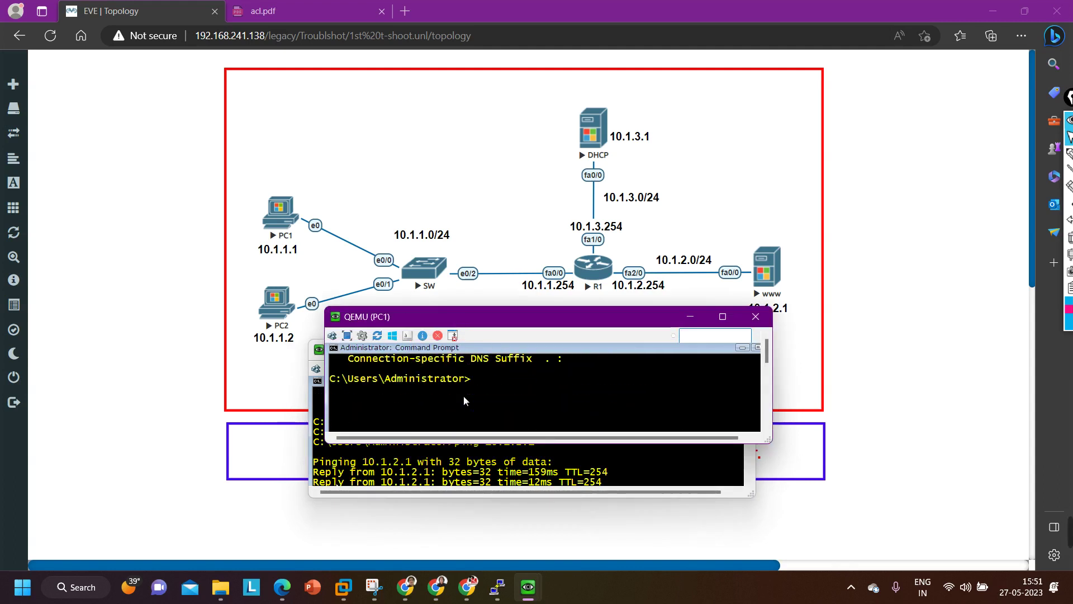
pyautogui.write('ping 10.1.2.1')
pyautogui.press('Return')
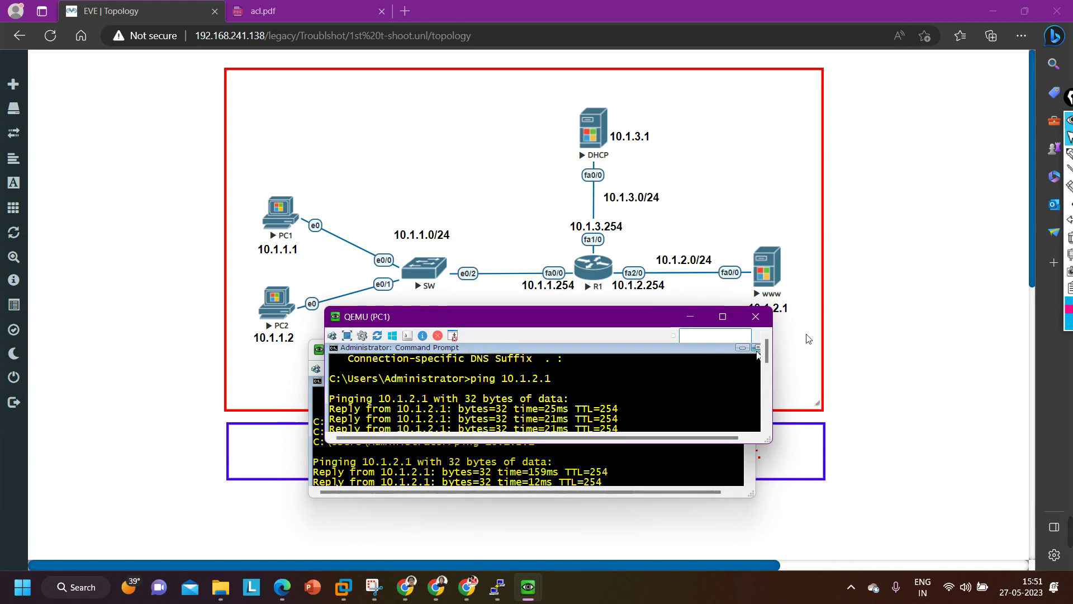
pyautogui.click(868, 325)
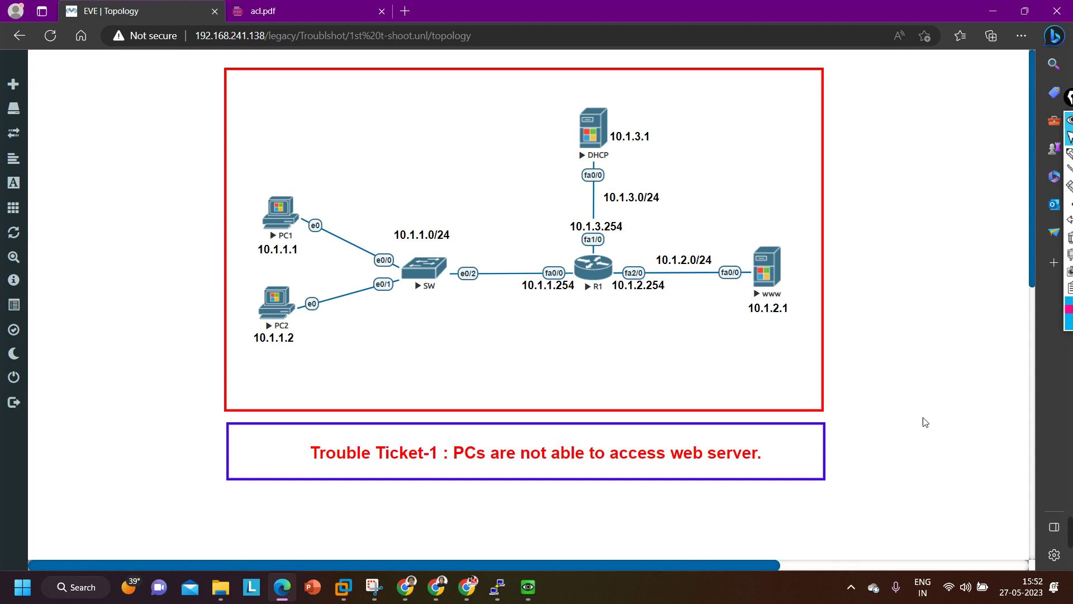
pyautogui.moveTo(803, 531)
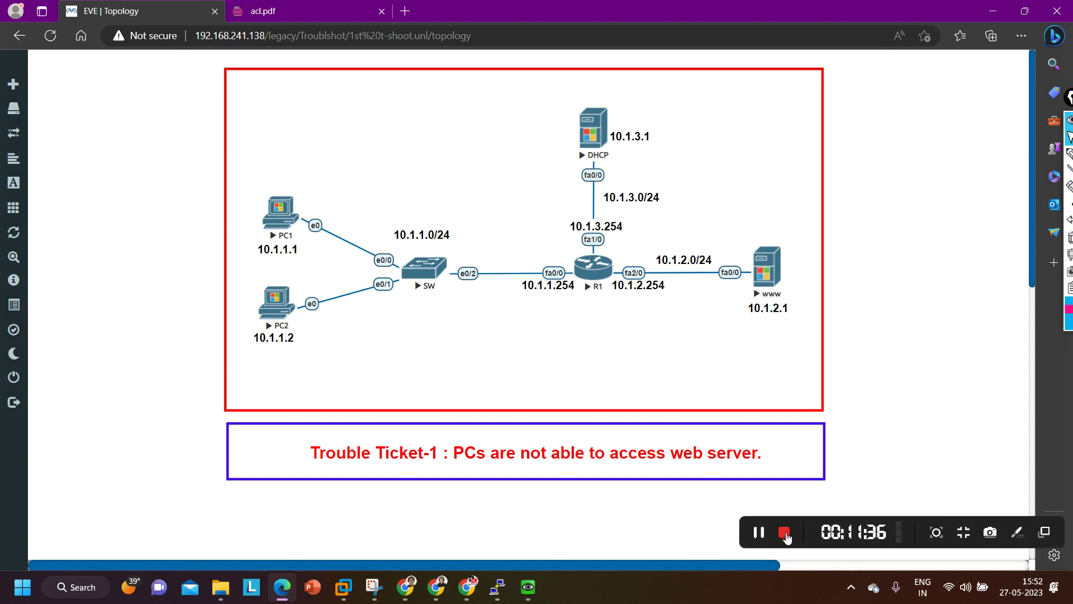